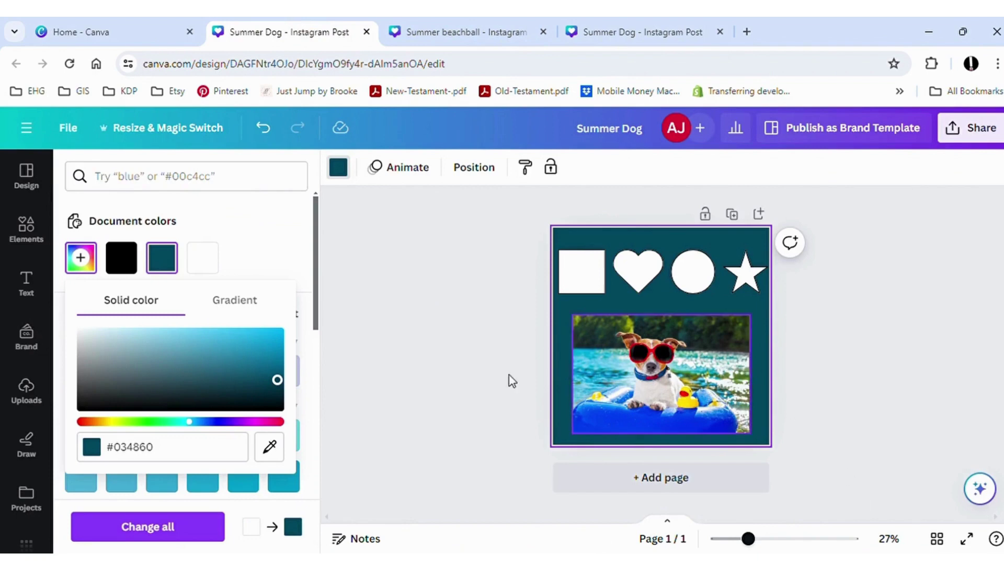
Add a second page to the design and undo it together with the teal background colour
{"action": "scroll", "coordinate": [317, 324], "scroll_direction": "down", "scroll_amount": 2}
{"action": "scroll", "coordinate": [308, 334], "scroll_direction": "down", "scroll_amount": 6}
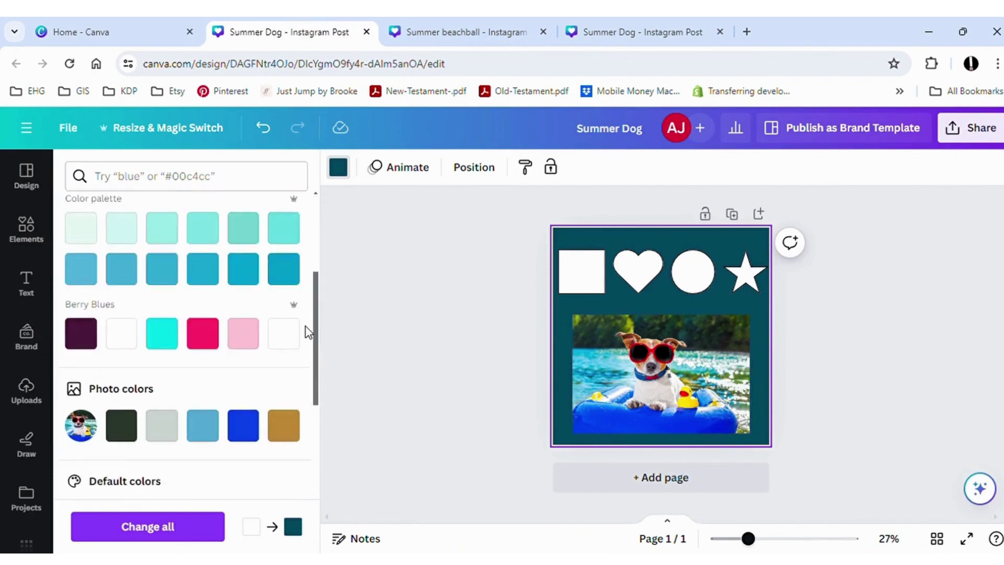
{"action": "left_click", "coordinate": [661, 477]}
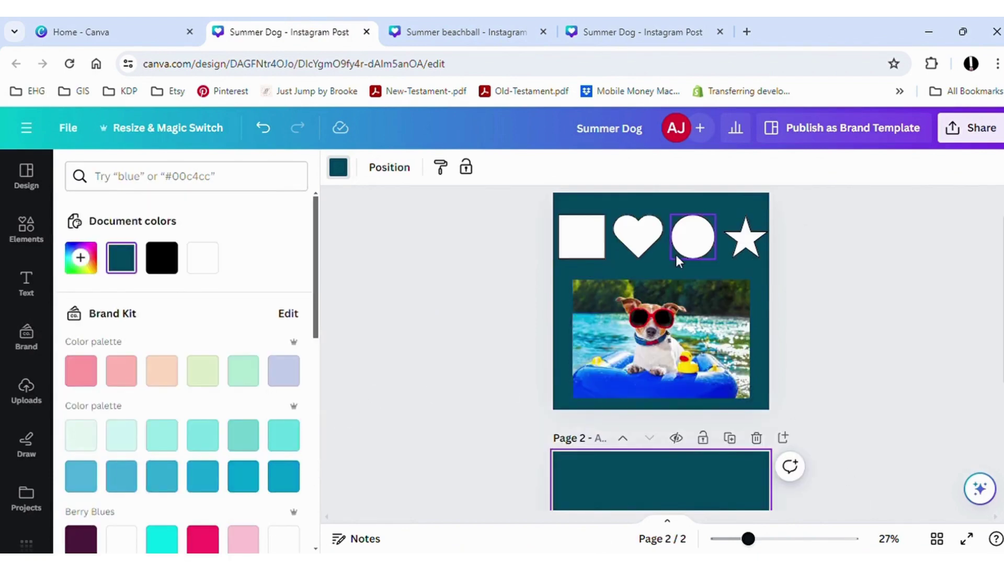
{"action": "scroll", "coordinate": [657, 257], "scroll_direction": "up", "scroll_amount": 1}
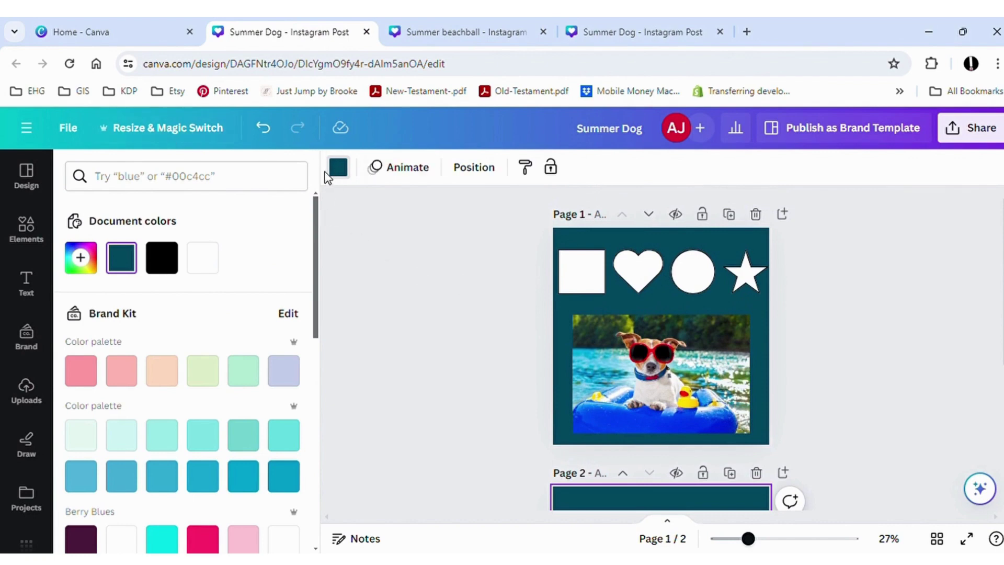
{"action": "left_click", "coordinate": [264, 128]}
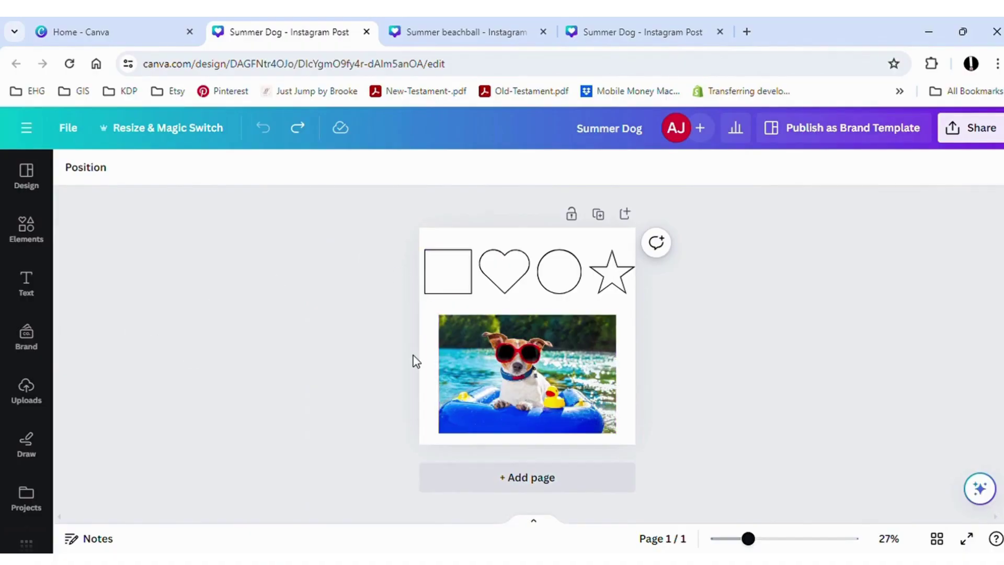
Fill the square with the blue #003DF2 sampled from the float in the dog photo
{"action": "left_click", "coordinate": [427, 362]}
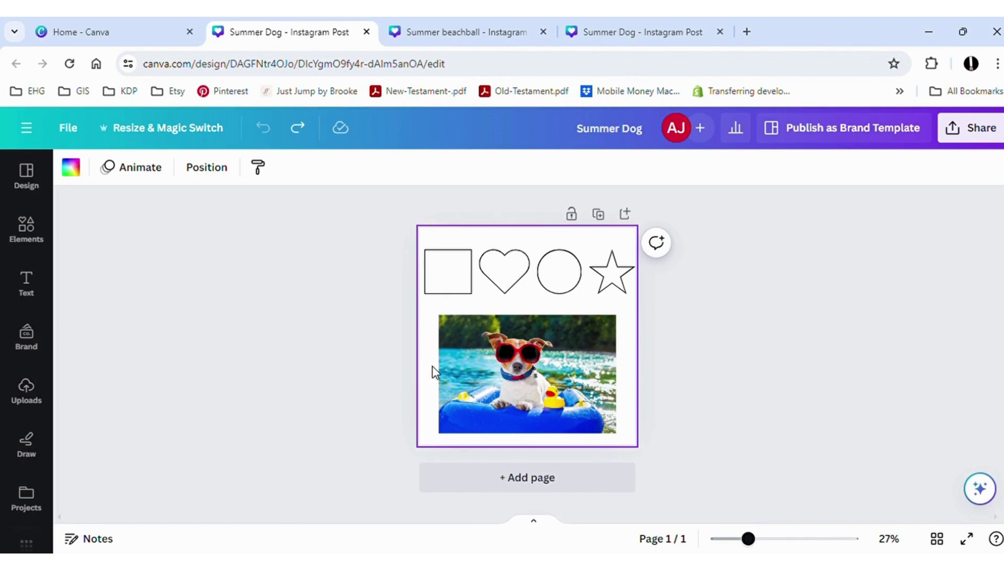
{"action": "left_click", "coordinate": [70, 169]}
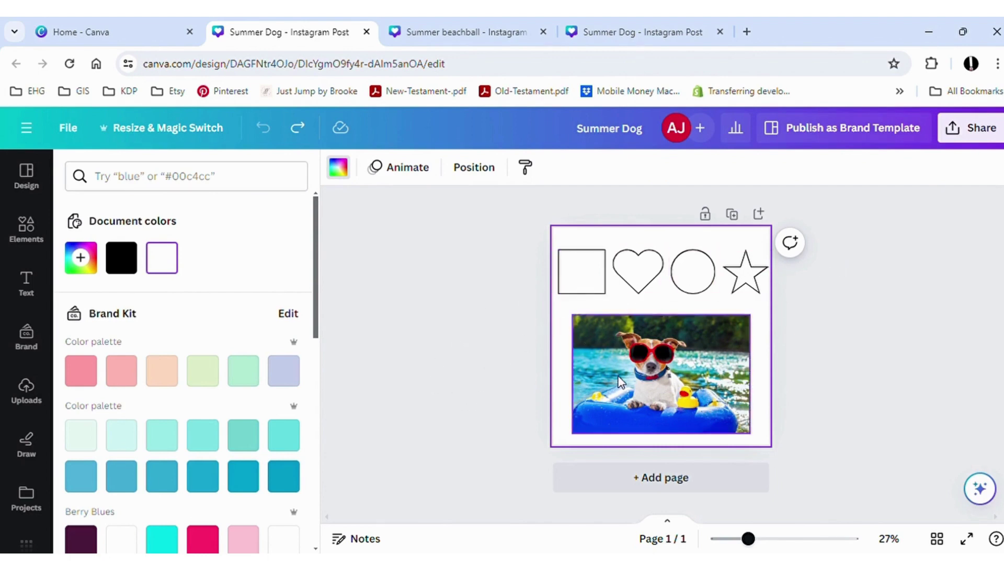
{"action": "left_click", "coordinate": [577, 296]}
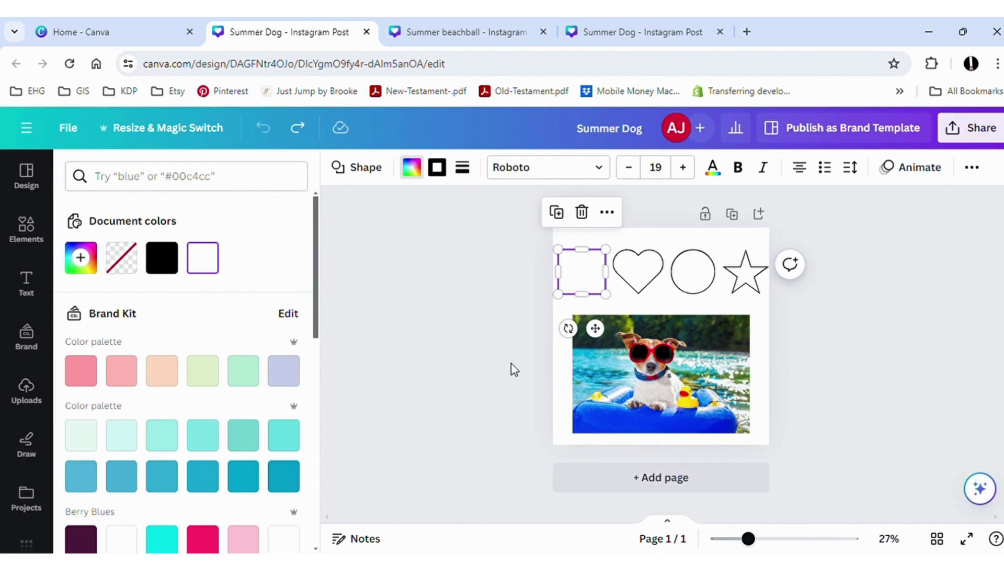
{"action": "left_click", "coordinate": [81, 257]}
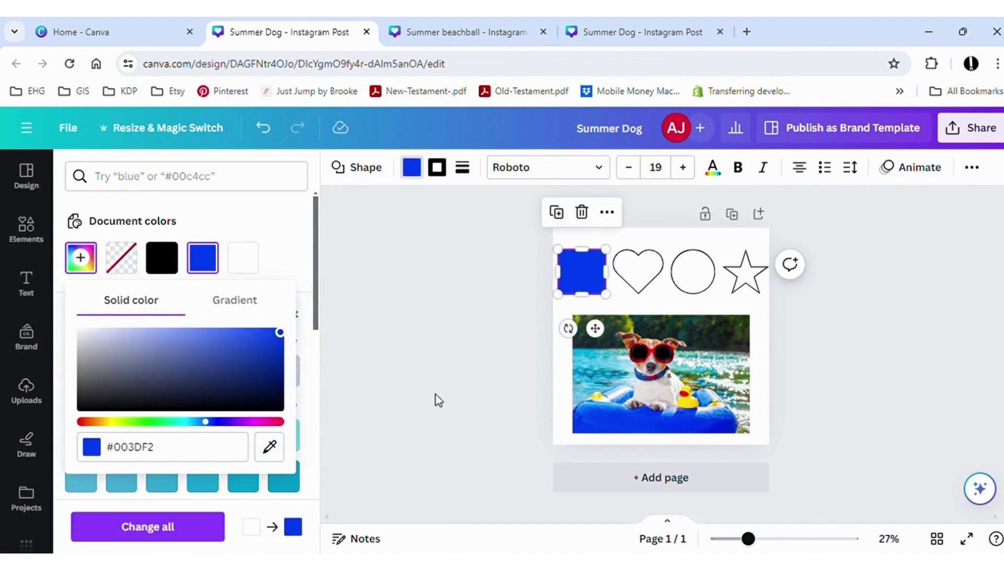
{"action": "key", "text": "Escape"}
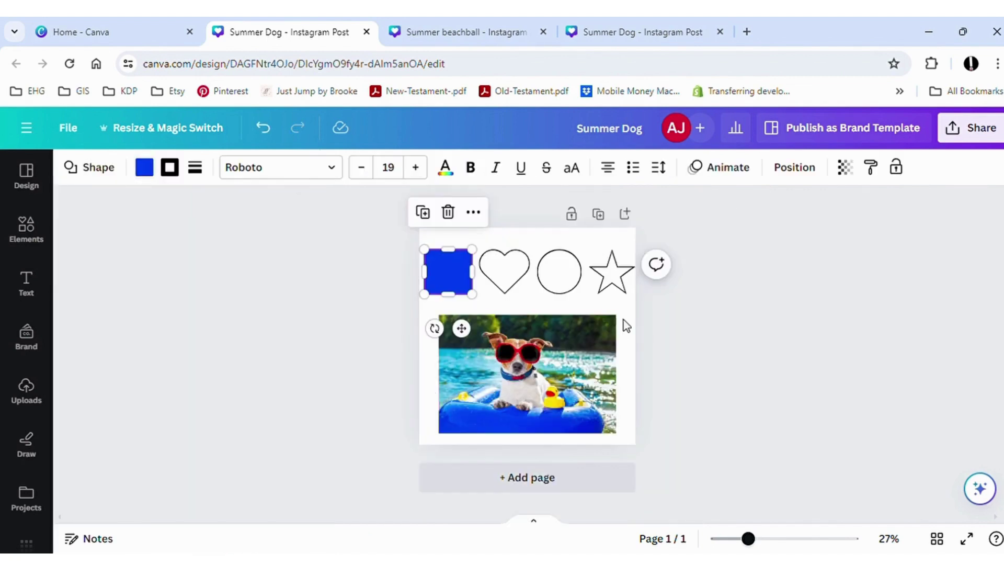
Fill the heart with the red #FC0204 sampled from the dog's sunglasses in the photo
{"action": "left_click", "coordinate": [526, 287]}
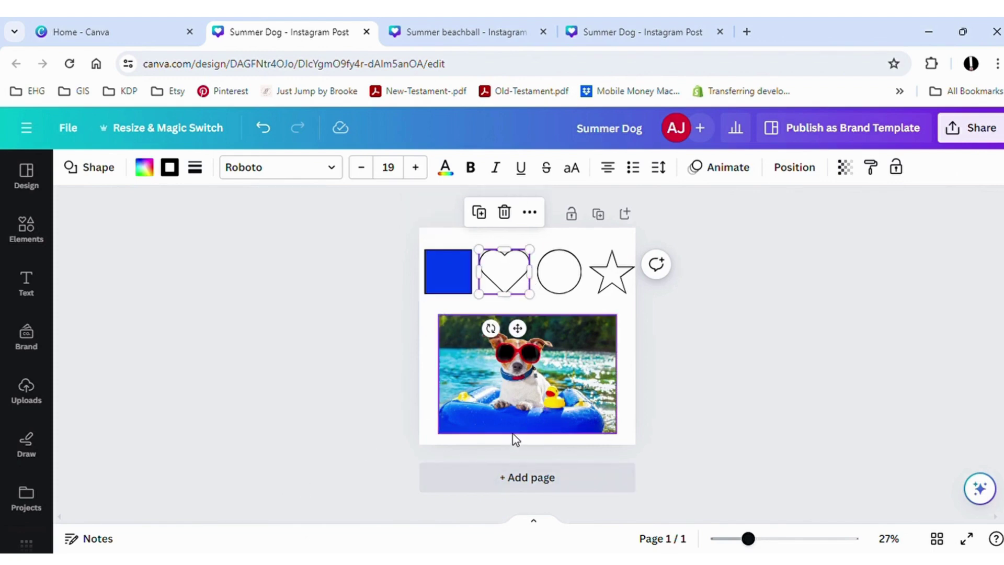
{"action": "left_click", "coordinate": [145, 167]}
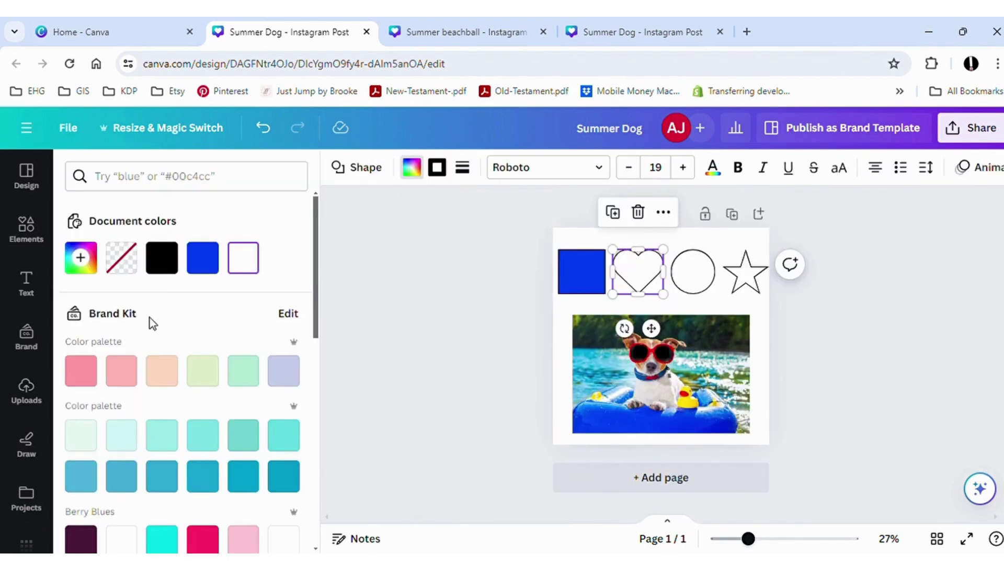
{"action": "left_click", "coordinate": [81, 258]}
{"action": "left_click", "coordinate": [269, 446]}
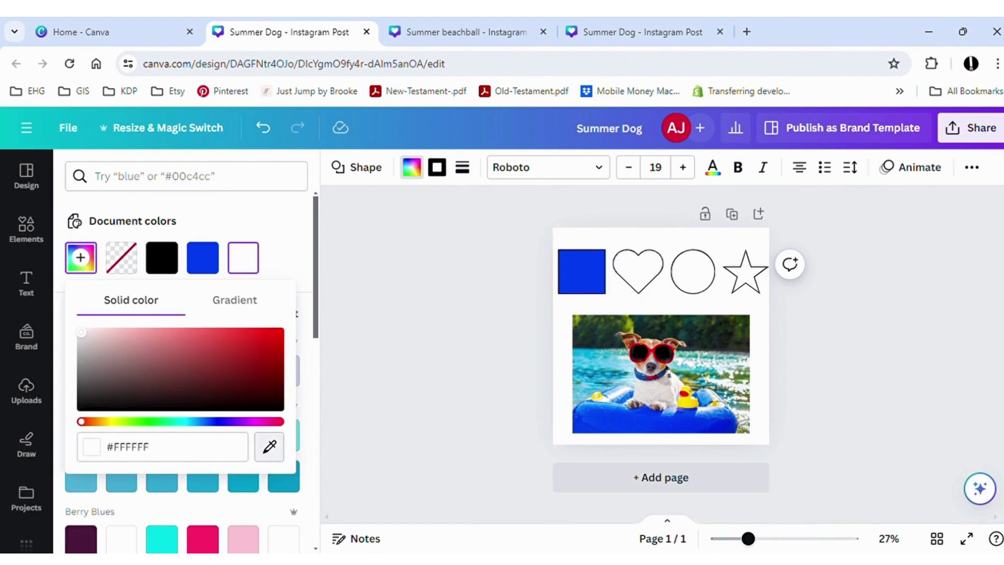
{"action": "left_click", "coordinate": [651, 349]}
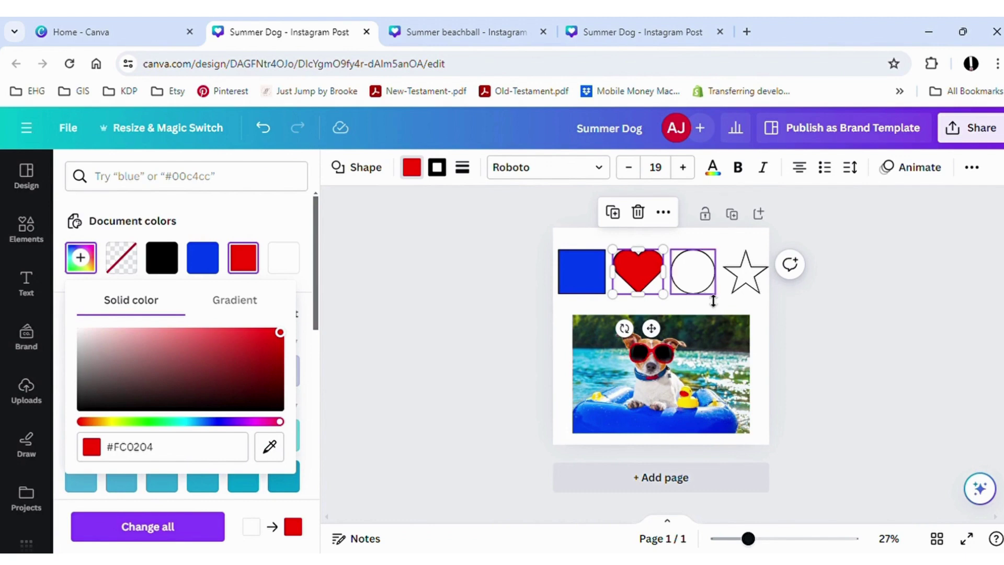
Fill the circle with the dark purple-grey #544956 sampled from the dog photo
{"action": "left_click", "coordinate": [713, 297]}
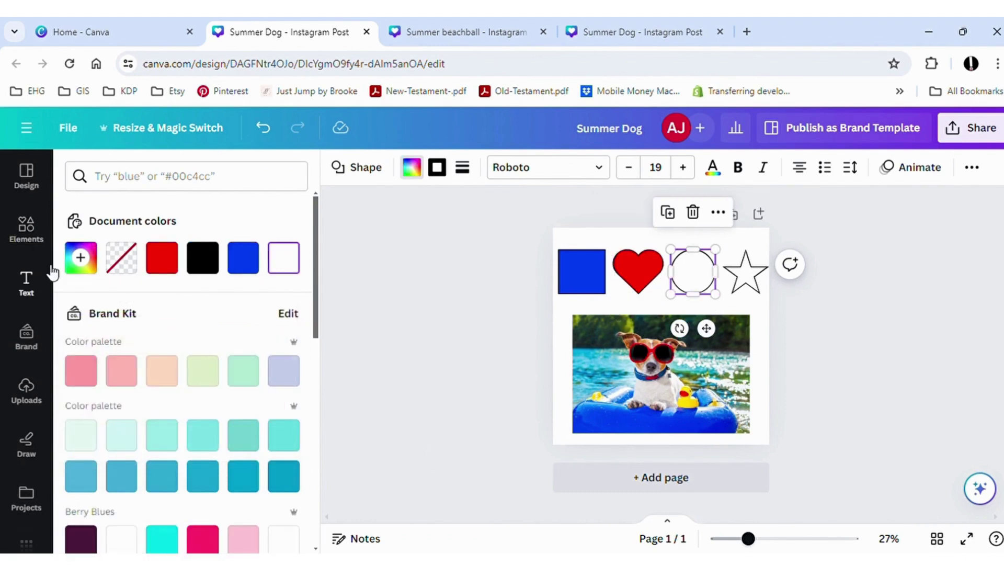
{"action": "left_click", "coordinate": [80, 258]}
{"action": "left_click", "coordinate": [269, 446]}
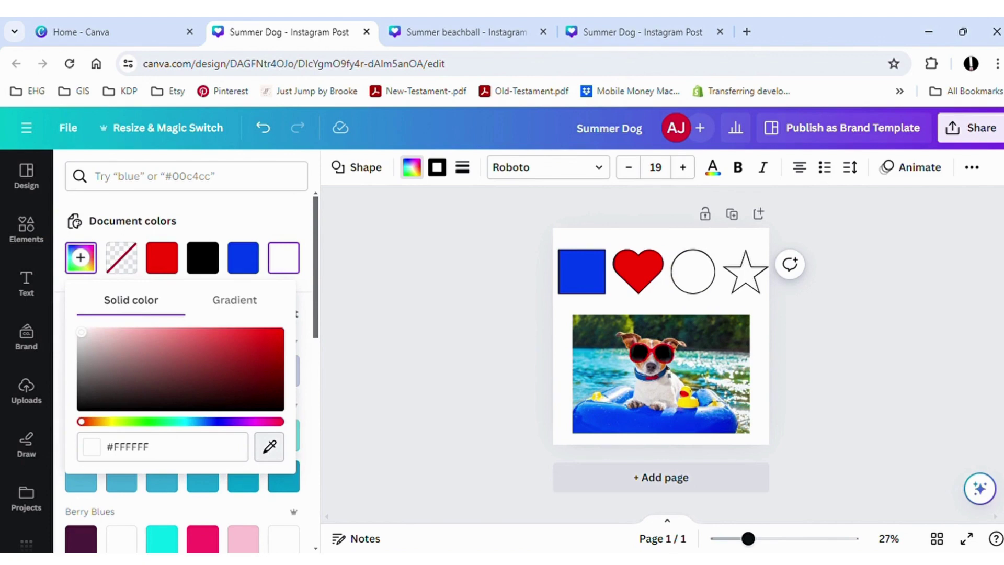
{"action": "left_click", "coordinate": [661, 374]}
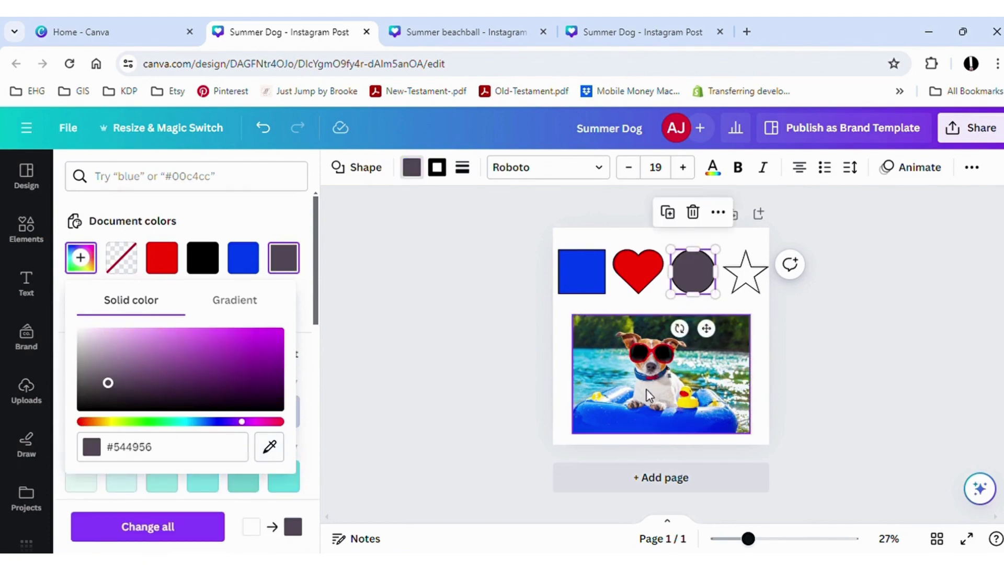
Fill the star with the yellow #FEDE00 sampled from the rubber duck in the photo
{"action": "left_click", "coordinate": [745, 271]}
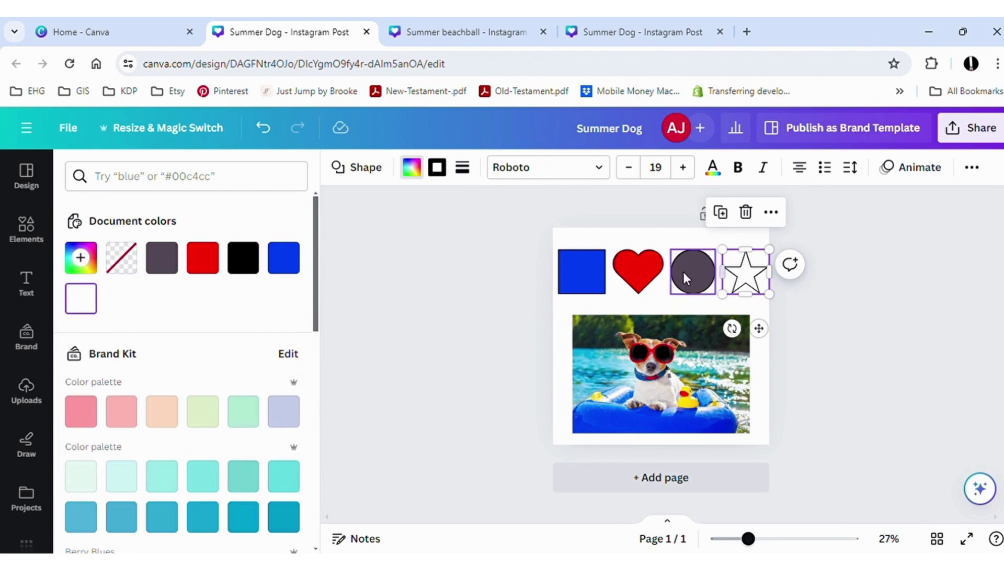
{"action": "left_click", "coordinate": [81, 257]}
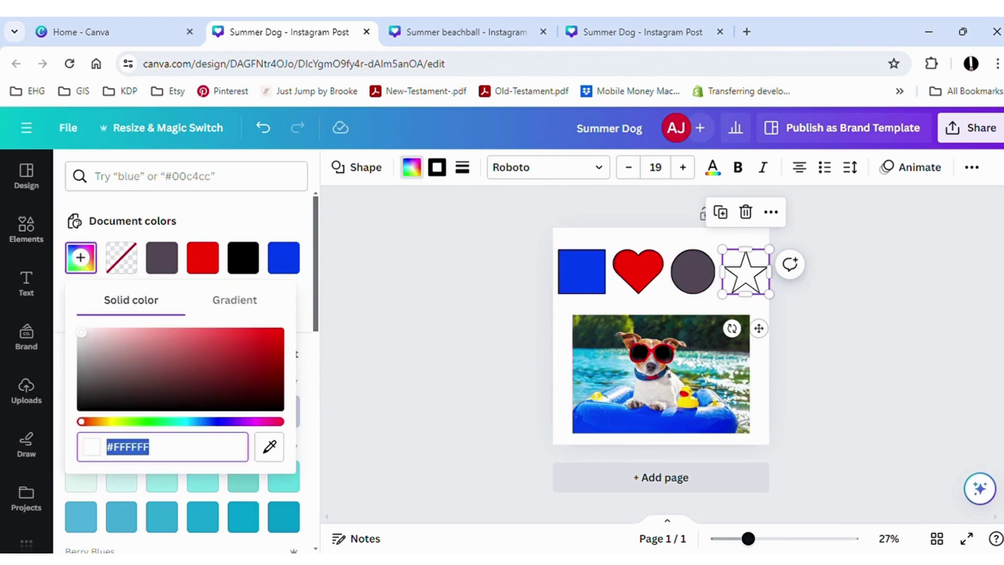
{"action": "left_click", "coordinate": [763, 458]}
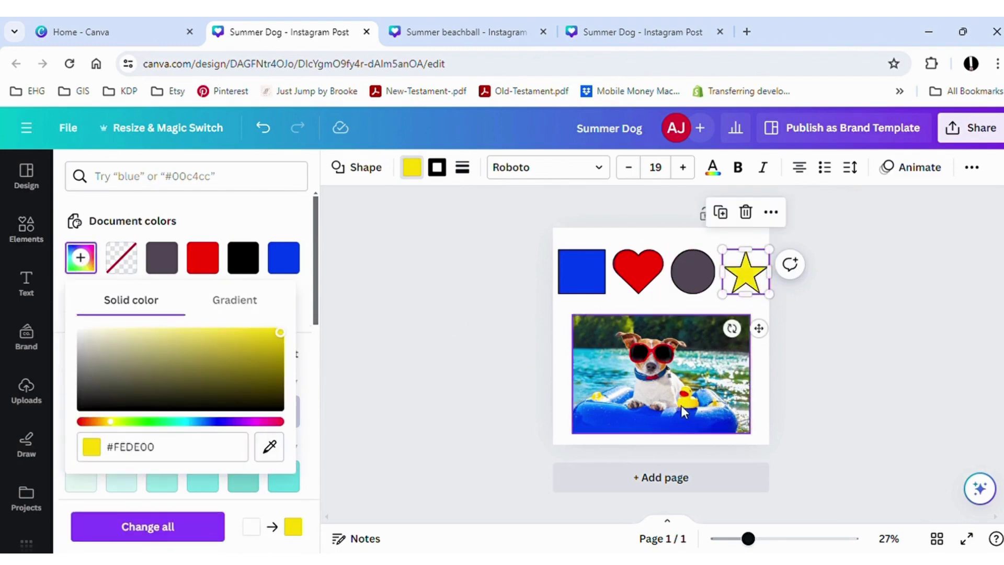
{"action": "key", "text": "Escape"}
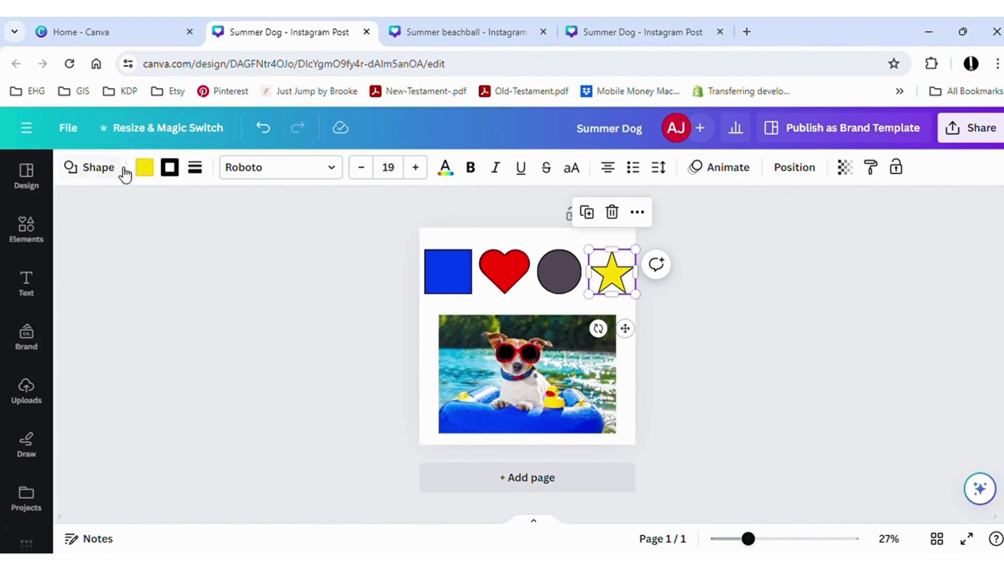
{"action": "left_click", "coordinate": [144, 167]}
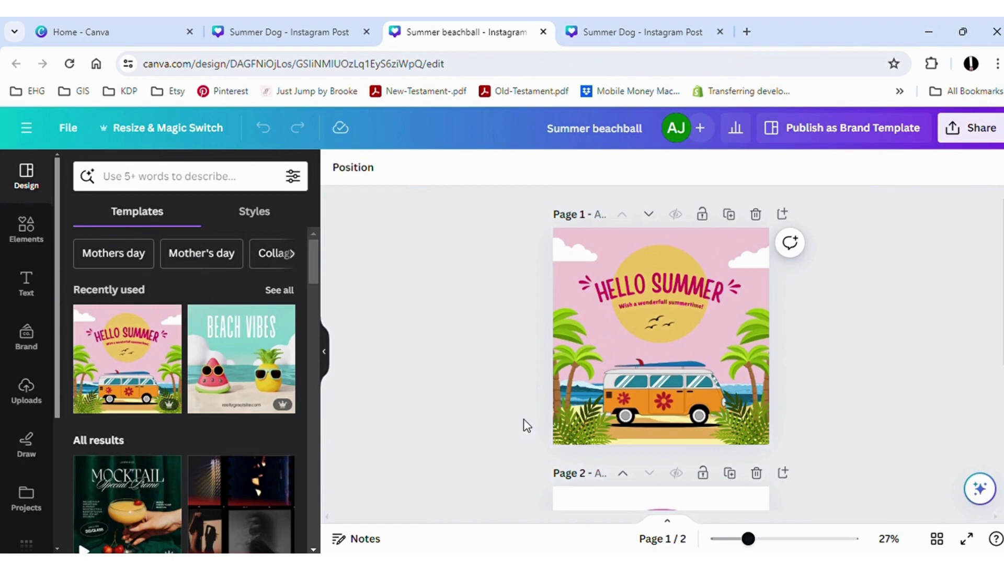
In the Summer beachball design, zoom out to 21% and select the beach ball on page 2
{"action": "scroll", "coordinate": [526, 425], "scroll_direction": "down", "scroll_amount": 2}
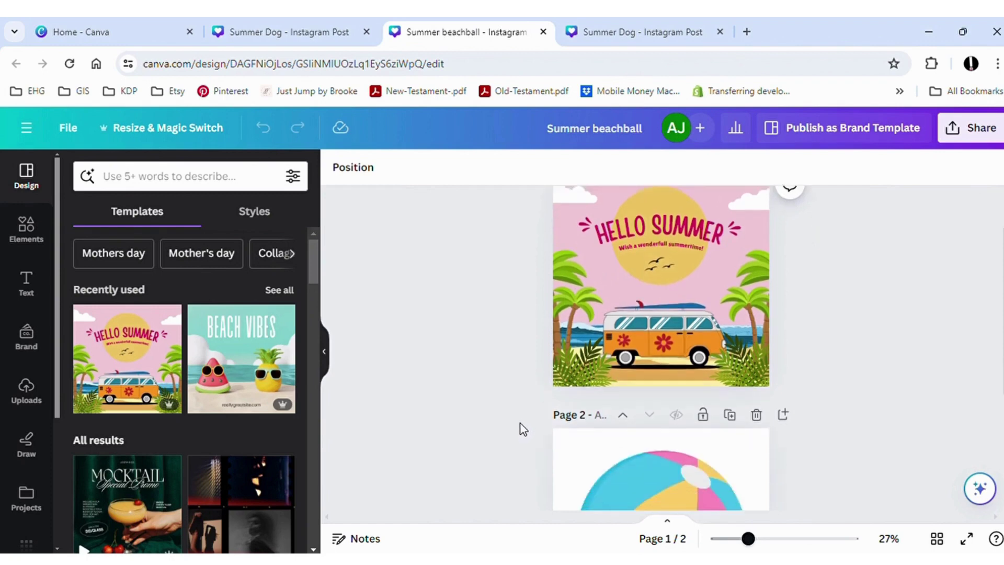
{"action": "left_click_drag", "start_coordinate": [754, 538], "coordinate": [739, 539]}
{"action": "left_click", "coordinate": [715, 460]}
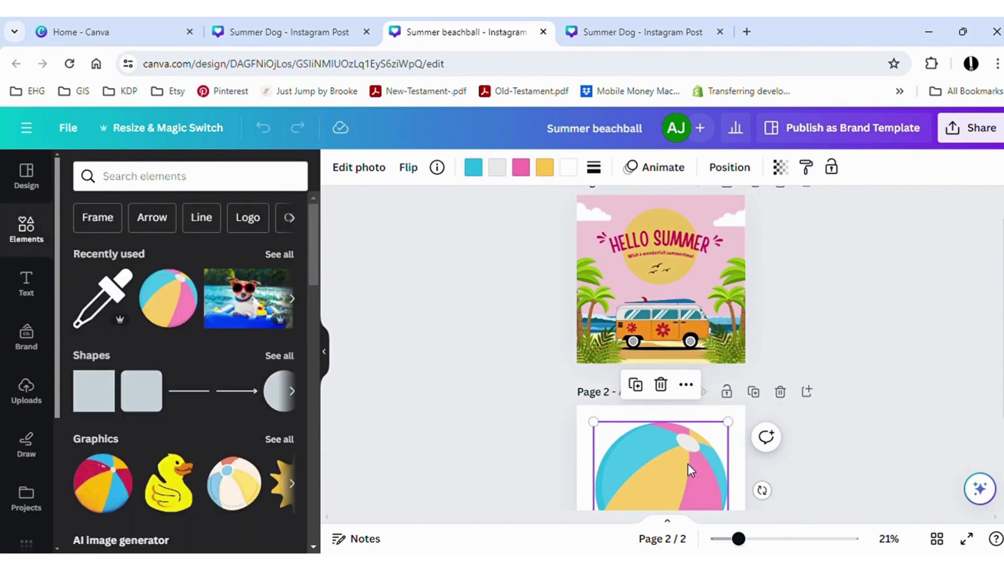
Try adding the yellow duck graphic over the beach ball's lower-left area on page 2, and delete it
{"action": "scroll", "coordinate": [192, 434], "scroll_direction": "down", "scroll_amount": 1}
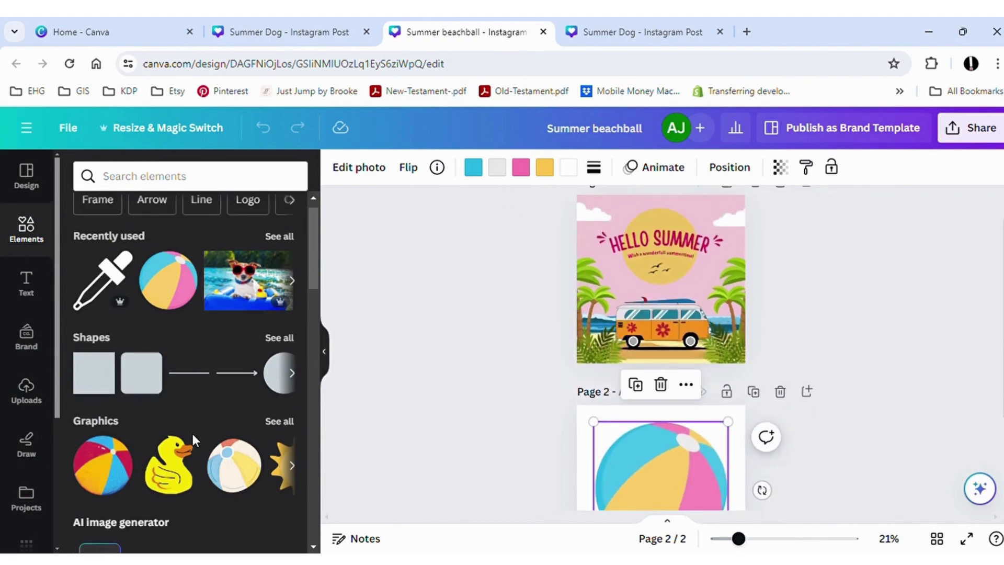
{"action": "left_click", "coordinate": [191, 440]}
{"action": "scroll", "coordinate": [192, 434], "scroll_direction": "down", "scroll_amount": 3}
{"action": "scroll", "coordinate": [626, 423], "scroll_direction": "down", "scroll_amount": 2}
{"action": "scroll", "coordinate": [626, 422], "scroll_direction": "down", "scroll_amount": 1}
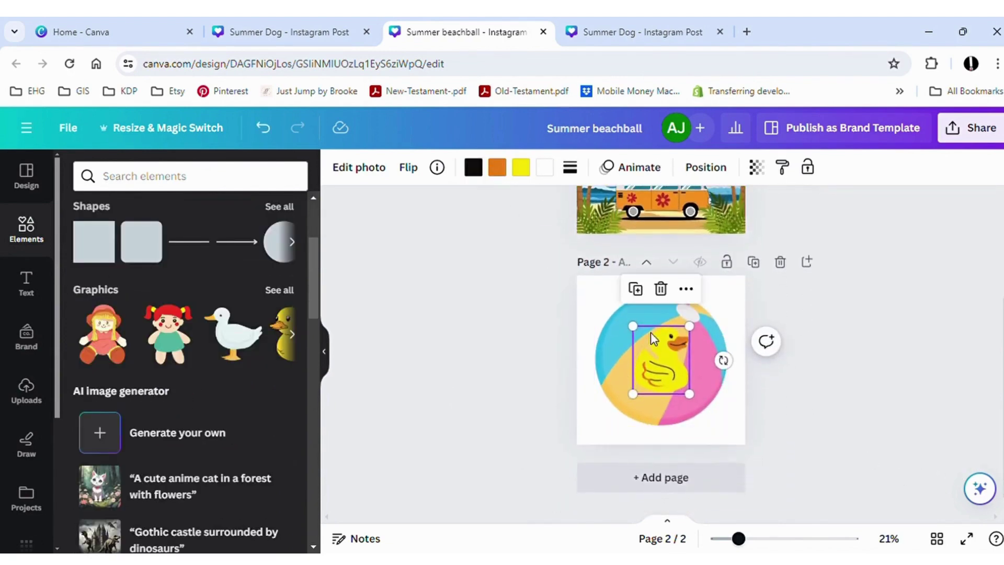
{"action": "left_click_drag", "start_coordinate": [654, 366], "coordinate": [607, 380]}
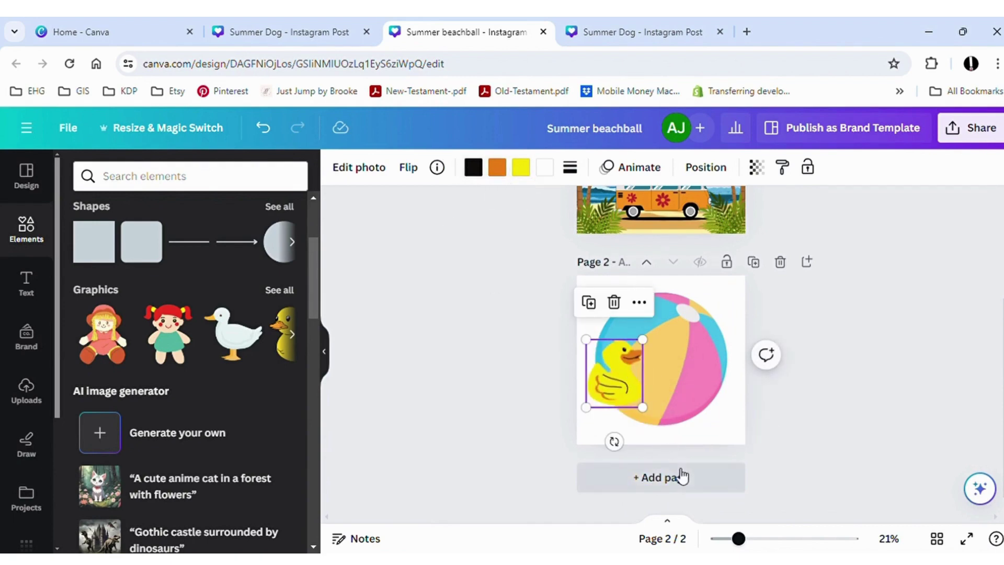
{"action": "left_click", "coordinate": [614, 303]}
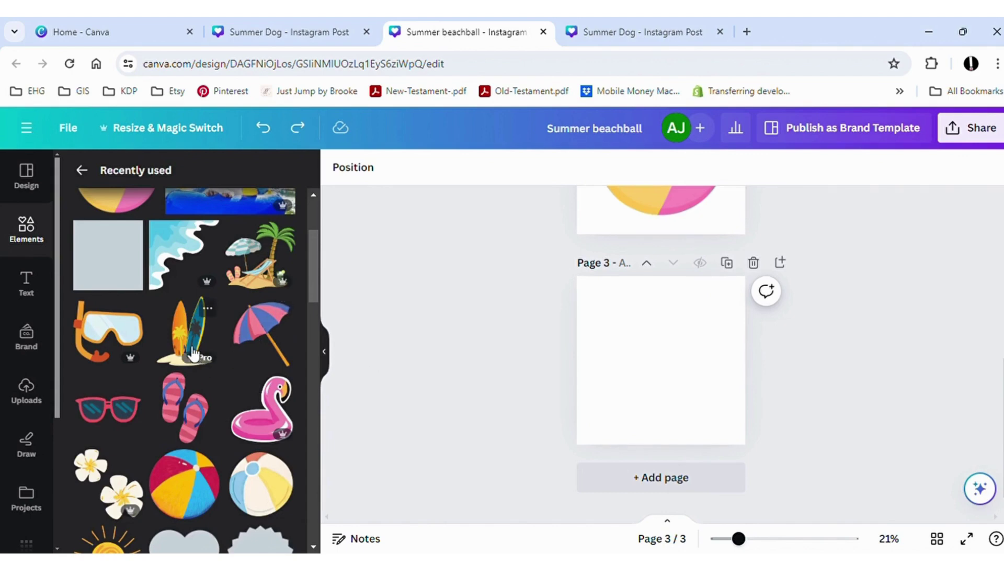
Place the surfboards graphic on the blank page 3 and enlarge it to nearly fill the page height
{"action": "left_click", "coordinate": [182, 329]}
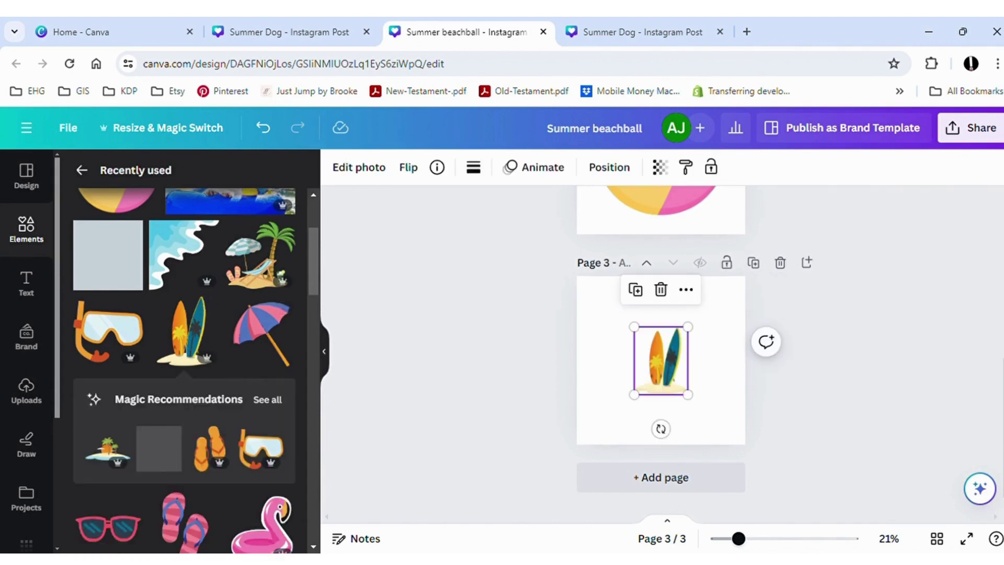
{"action": "left_click_drag", "start_coordinate": [634, 395], "coordinate": [594, 445]}
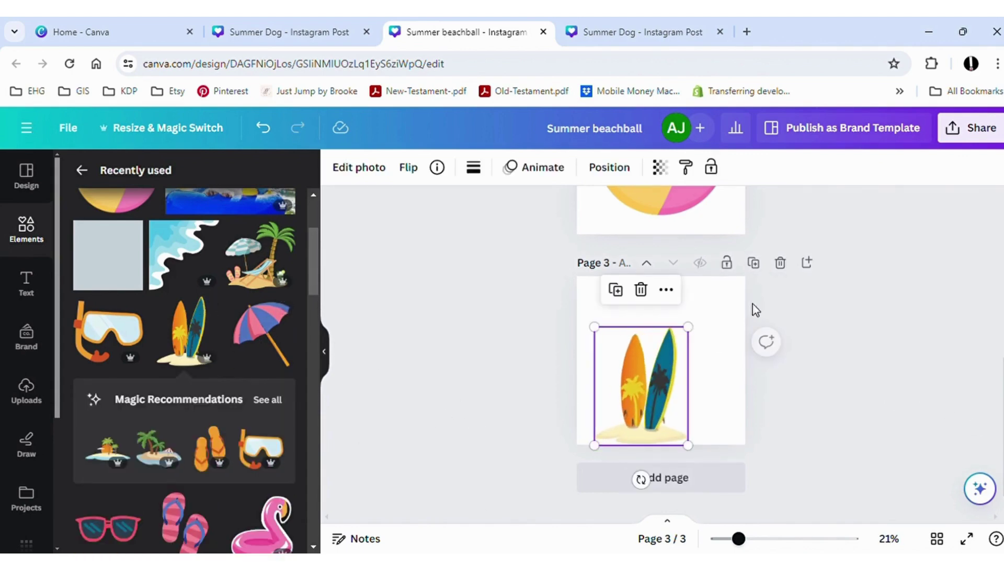
{"action": "left_click_drag", "start_coordinate": [692, 330], "coordinate": [725, 285]}
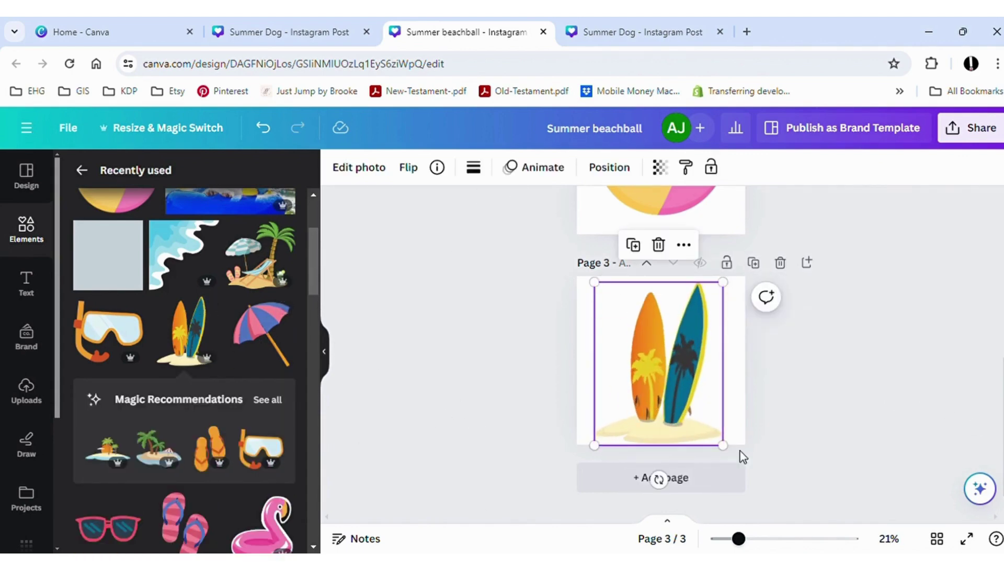
Recolour the beach ball's light blue panels on page 2 with the orange #F7931E sampled from the page 1 artwork
{"action": "scroll", "coordinate": [636, 315], "scroll_direction": "up", "scroll_amount": 3}
{"action": "left_click", "coordinate": [636, 316]}
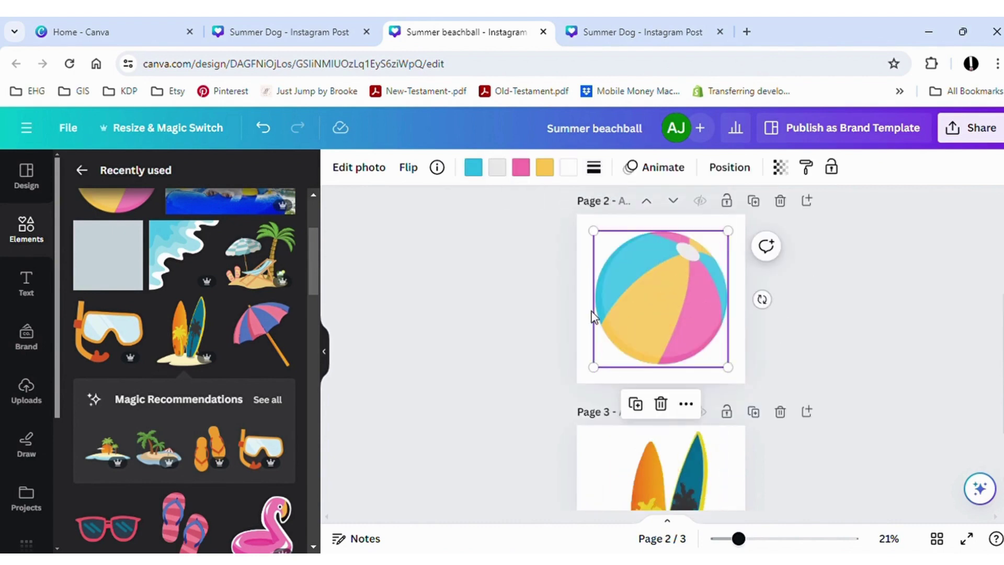
{"action": "scroll", "coordinate": [607, 334], "scroll_direction": "up", "scroll_amount": 1}
{"action": "scroll", "coordinate": [620, 490], "scroll_direction": "up", "scroll_amount": 2}
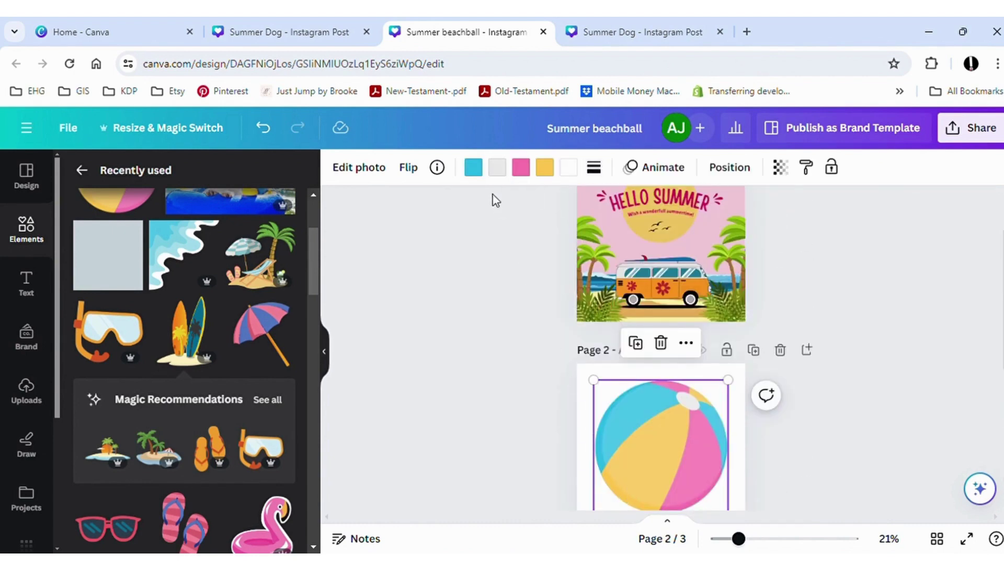
{"action": "left_click", "coordinate": [478, 170]}
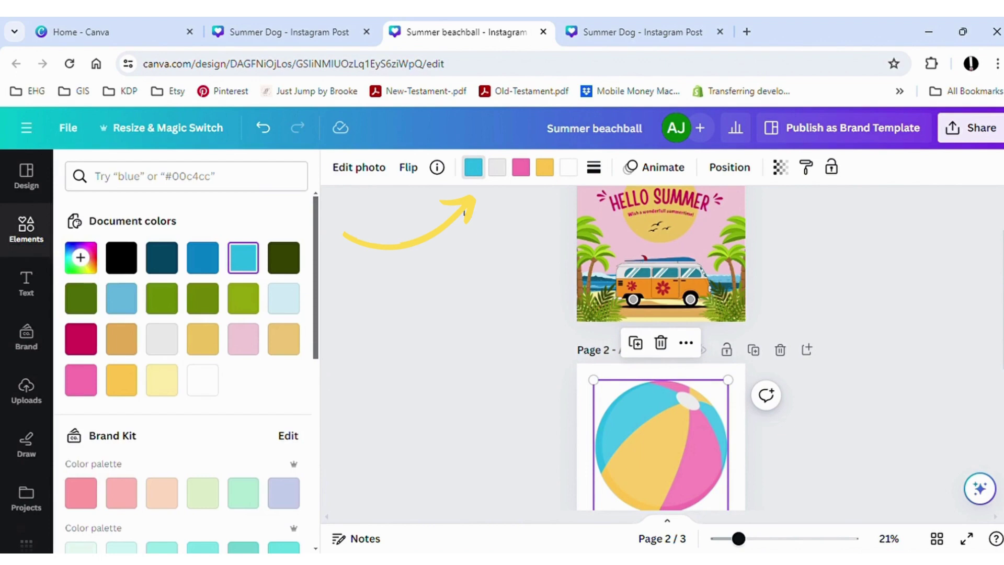
{"action": "left_click", "coordinate": [81, 258]}
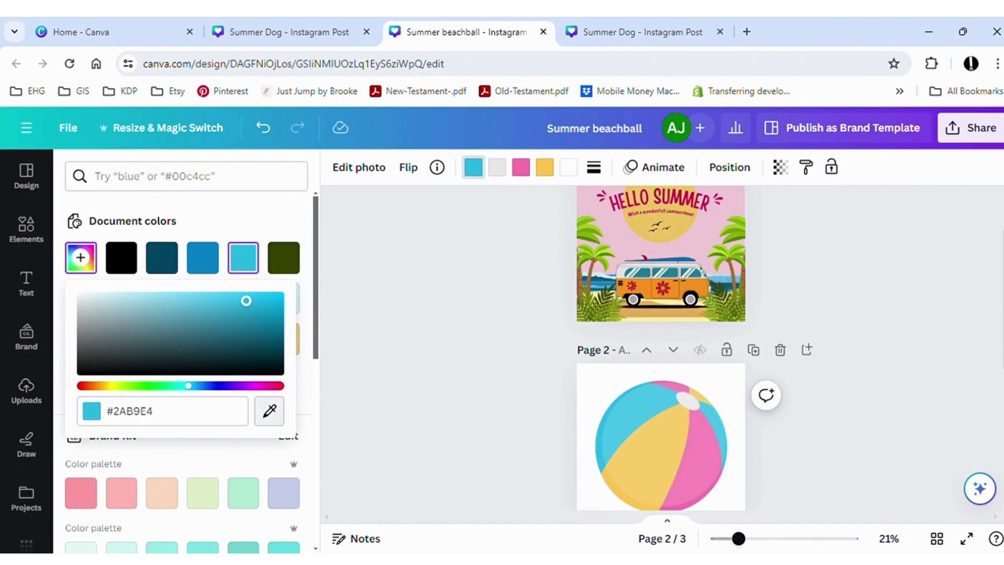
{"action": "type", "text": "#F7931E"}
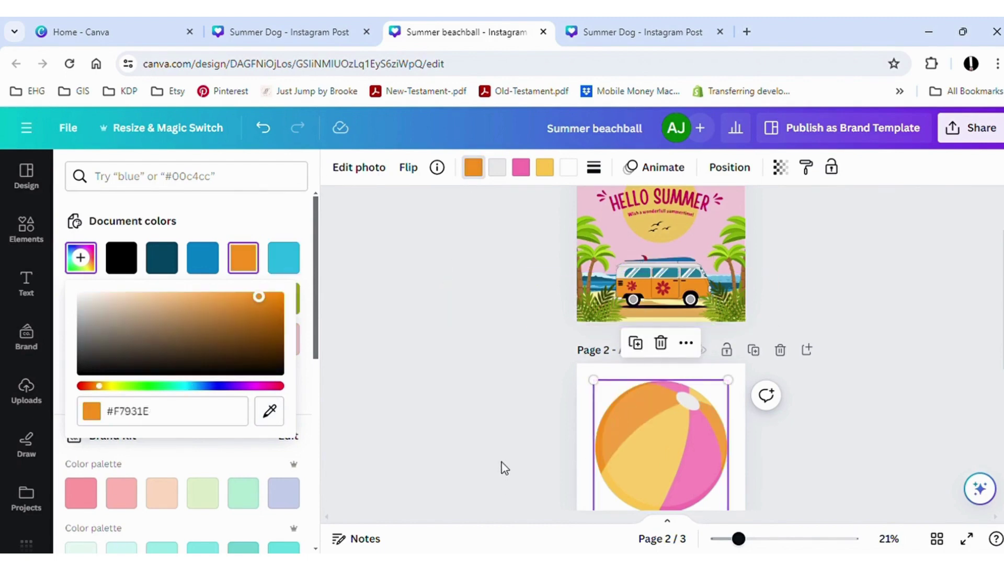
Recolour the beach ball's yellow panels on page 2 with green #81AF0E sampled from the palm tree on page 1
{"action": "left_click", "coordinate": [545, 171]}
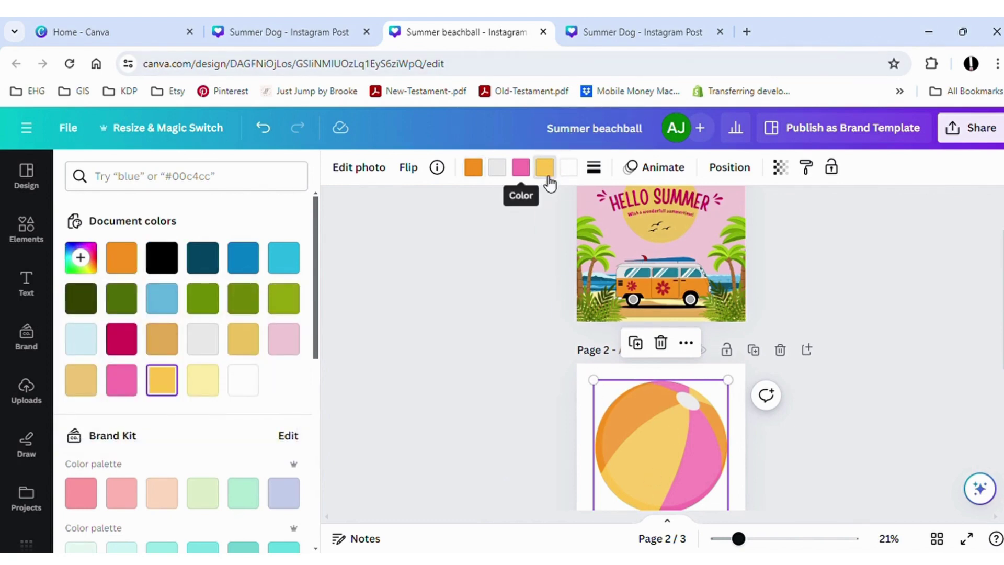
{"action": "left_click", "coordinate": [545, 168]}
{"action": "key", "text": "Escape"}
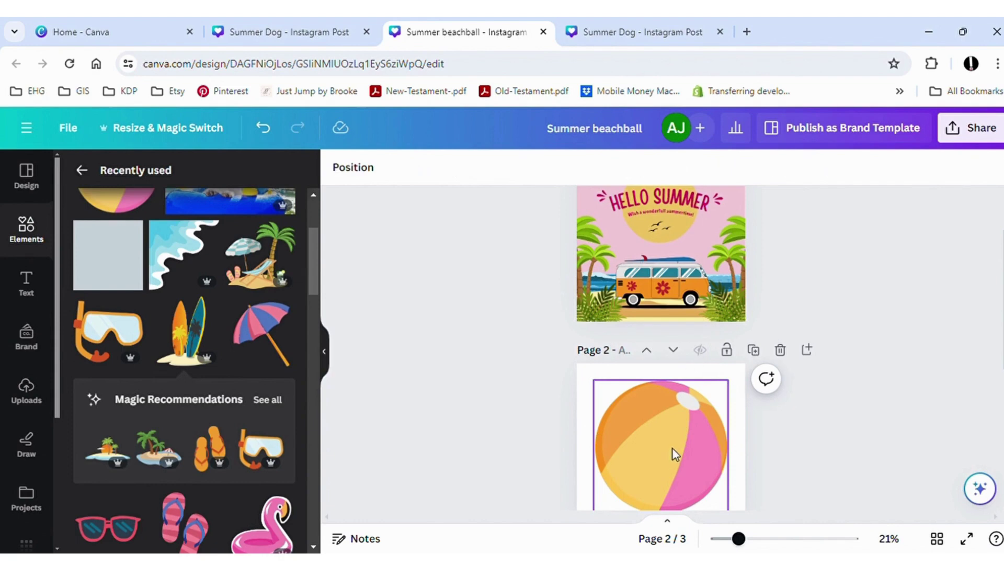
{"action": "left_click", "coordinate": [671, 451]}
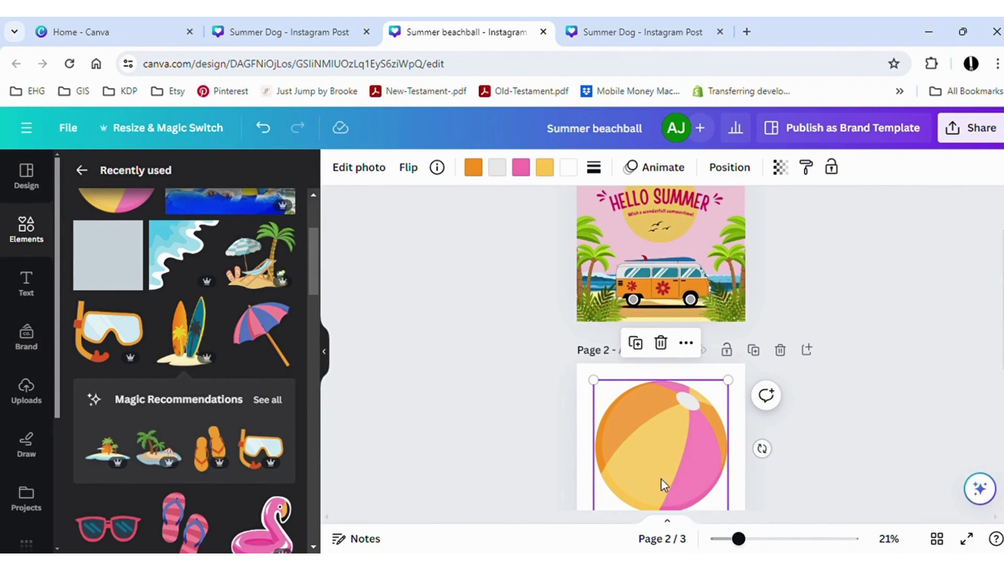
{"action": "left_click", "coordinate": [545, 168]}
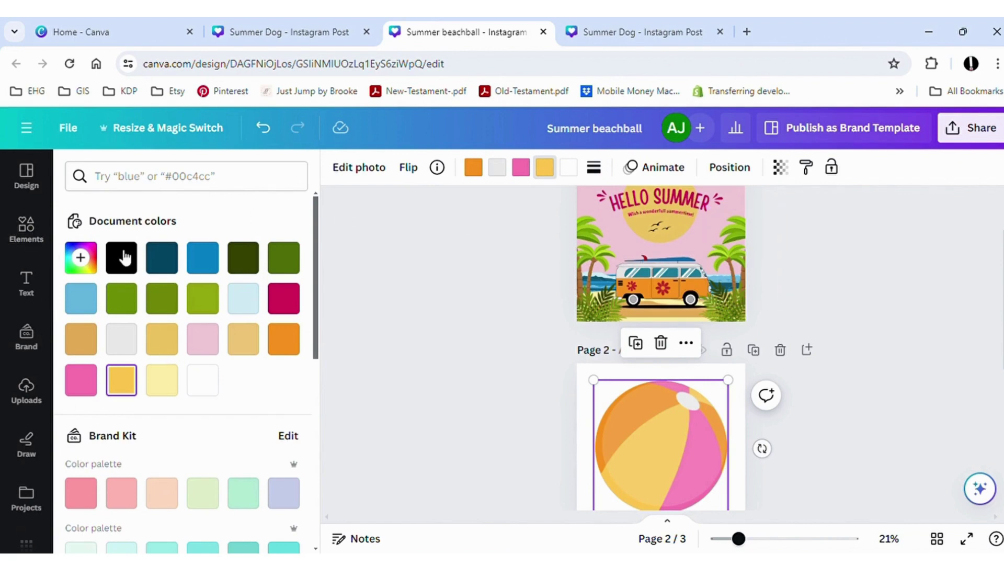
{"action": "left_click", "coordinate": [79, 258]}
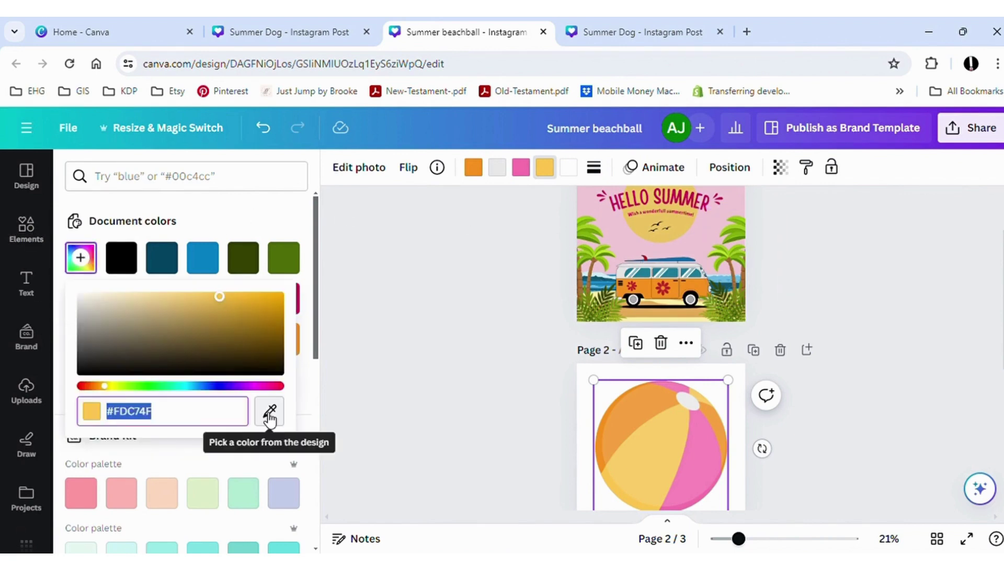
{"action": "left_click", "coordinate": [269, 413]}
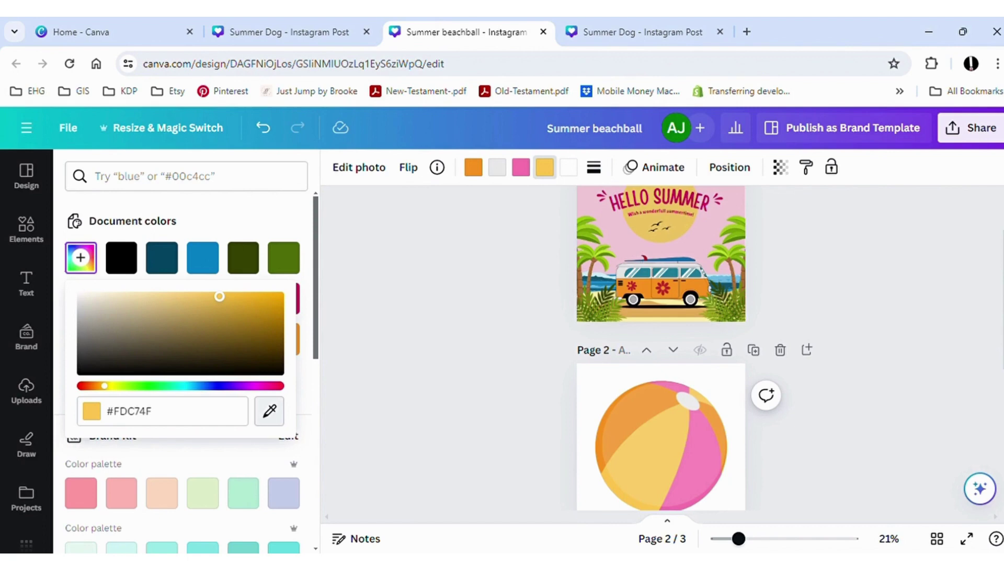
{"action": "left_click", "coordinate": [742, 255]}
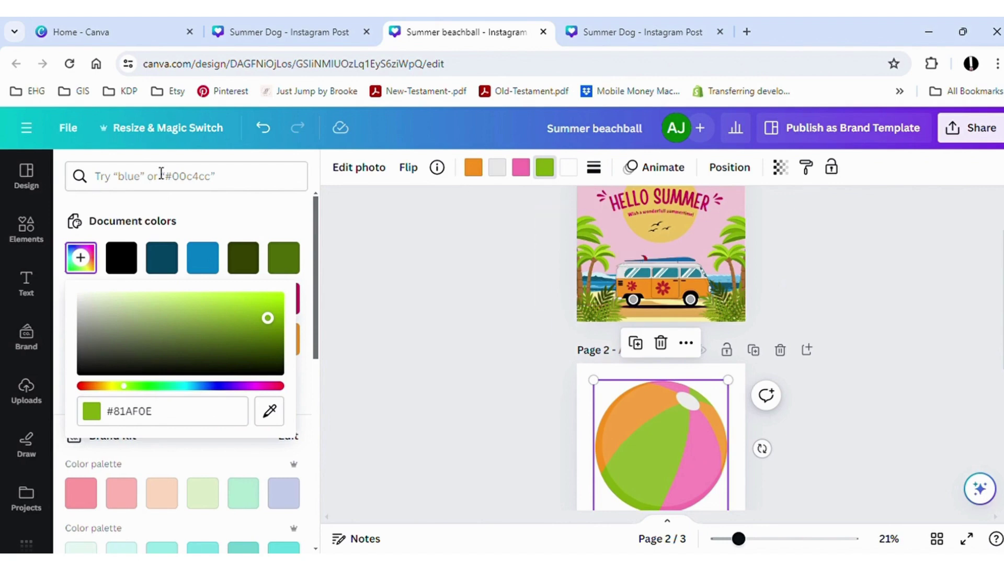
Recolour the beach ball's pink panels with a teal sampled from the page 1 artwork, and deselect the ball
{"action": "left_click", "coordinate": [520, 167]}
{"action": "left_click", "coordinate": [81, 257]}
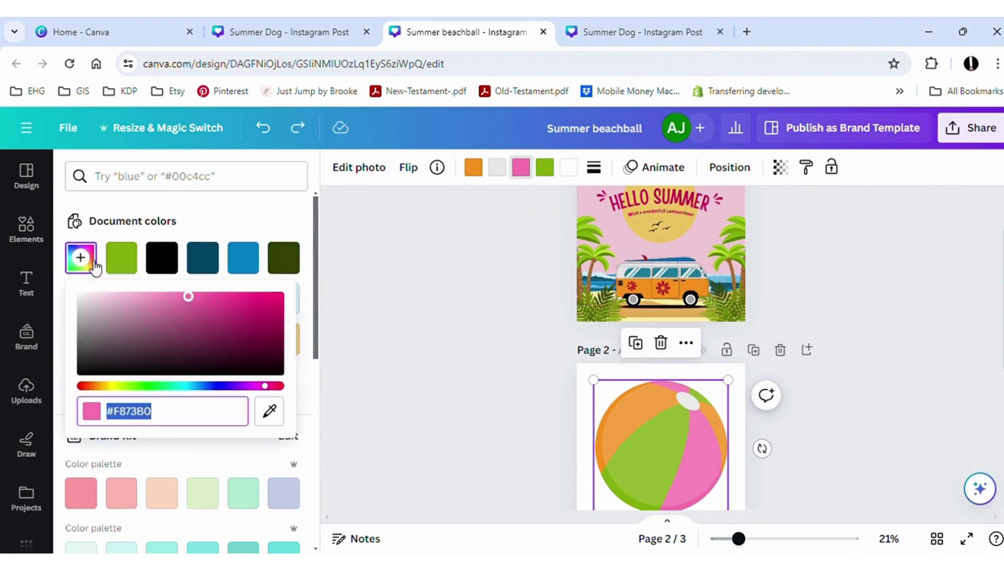
{"action": "left_click", "coordinate": [273, 416]}
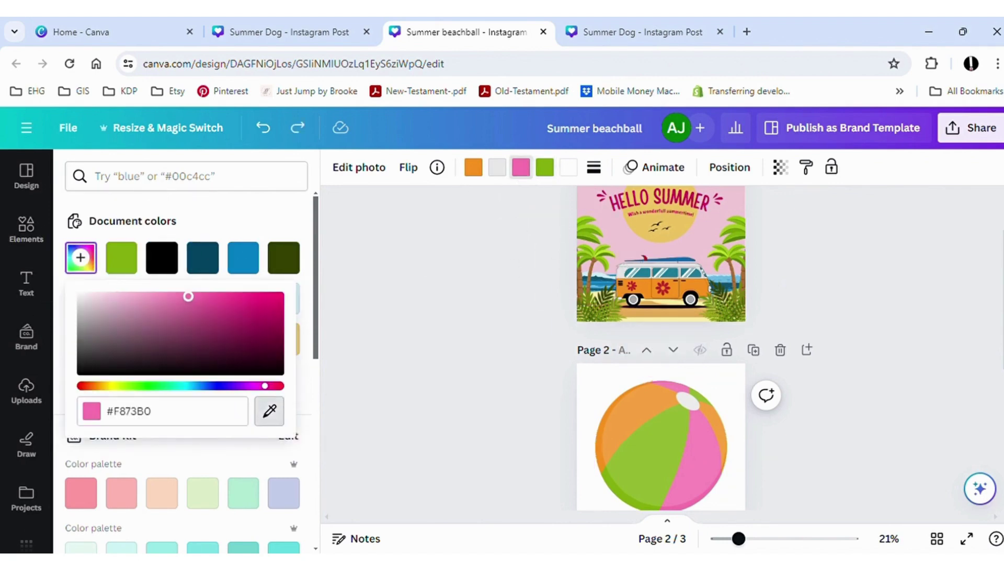
{"action": "left_click", "coordinate": [674, 271]}
{"action": "left_click", "coordinate": [477, 415]}
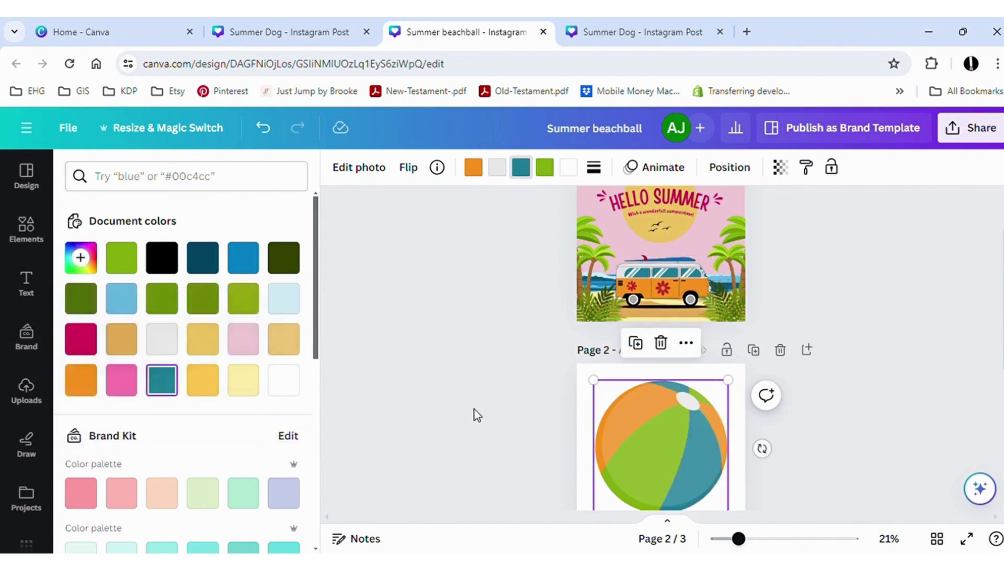
{"action": "left_click", "coordinate": [511, 414]}
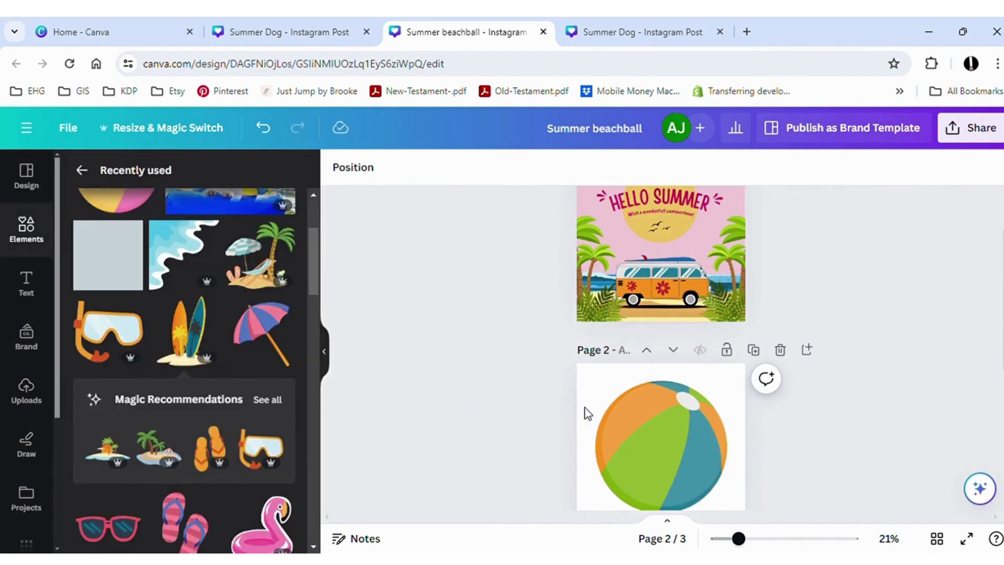
Shrink the beach ball and move it onto page 1, in front of the van's rear right corner
{"action": "left_click", "coordinate": [673, 428]}
{"action": "left_click_drag", "start_coordinate": [737, 389], "coordinate": [687, 302]}
{"action": "left_click", "coordinate": [496, 288]}
{"action": "left_click", "coordinate": [432, 316]}
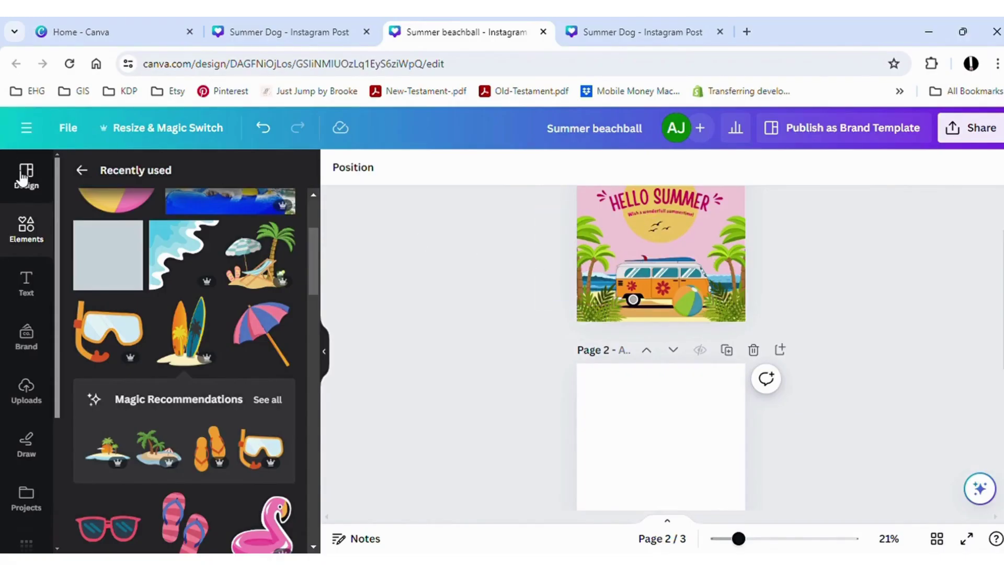
Apply the Colorful 3D Fruit Beach Vibes Instagram Post template to the blank page 2
{"action": "left_click", "coordinate": [47, 178]}
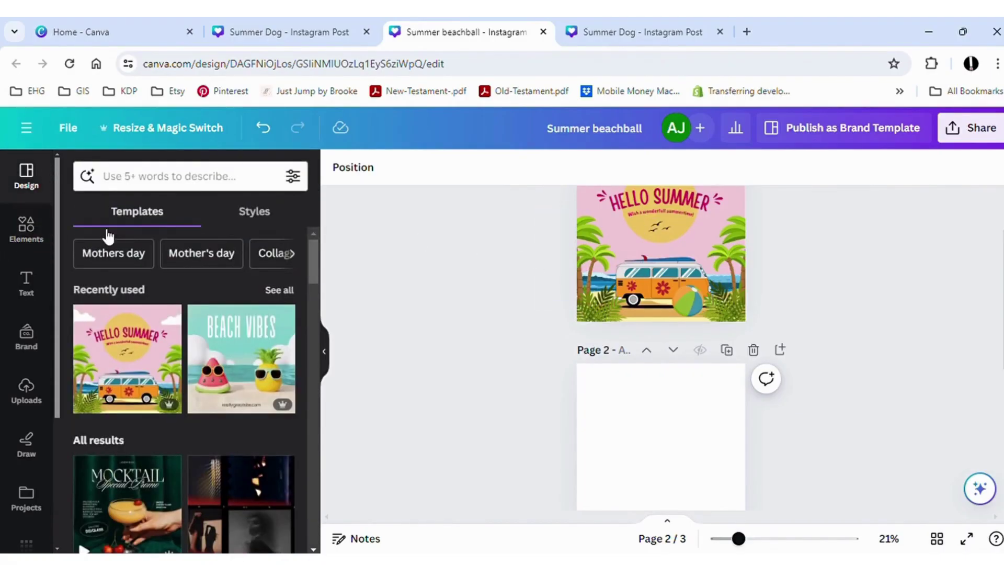
{"action": "left_click", "coordinate": [242, 355]}
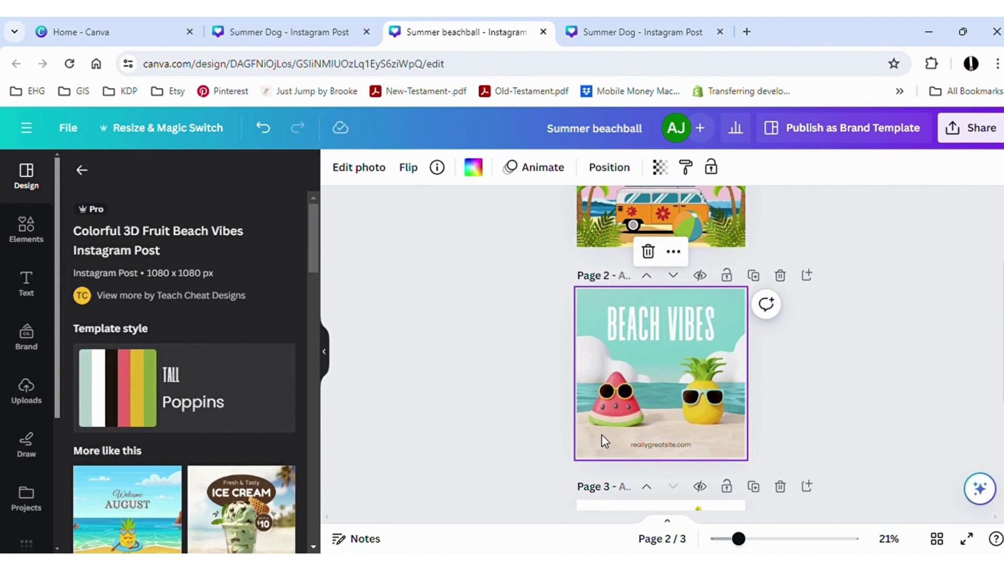
{"action": "left_click", "coordinate": [408, 314]}
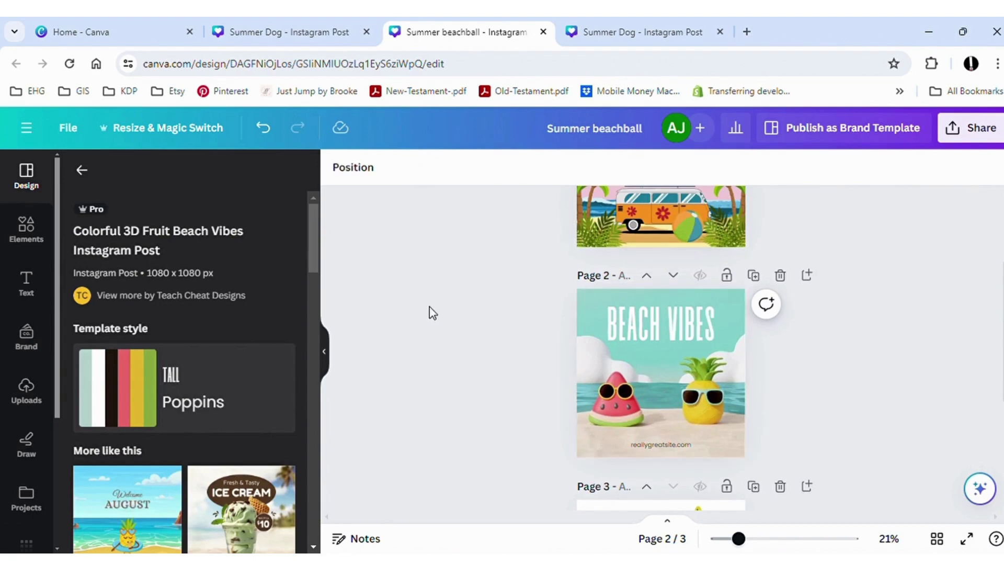
Examine the layer order of the page 1 artwork, starting from the palm tree beside the van
{"action": "scroll", "coordinate": [523, 314], "scroll_direction": "up", "scroll_amount": 3}
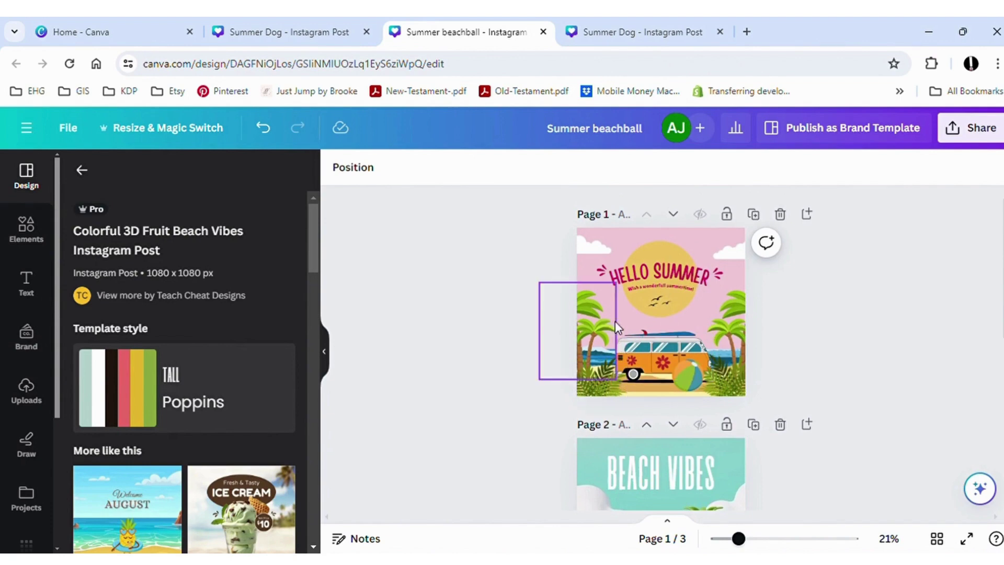
{"action": "left_click", "coordinate": [601, 336]}
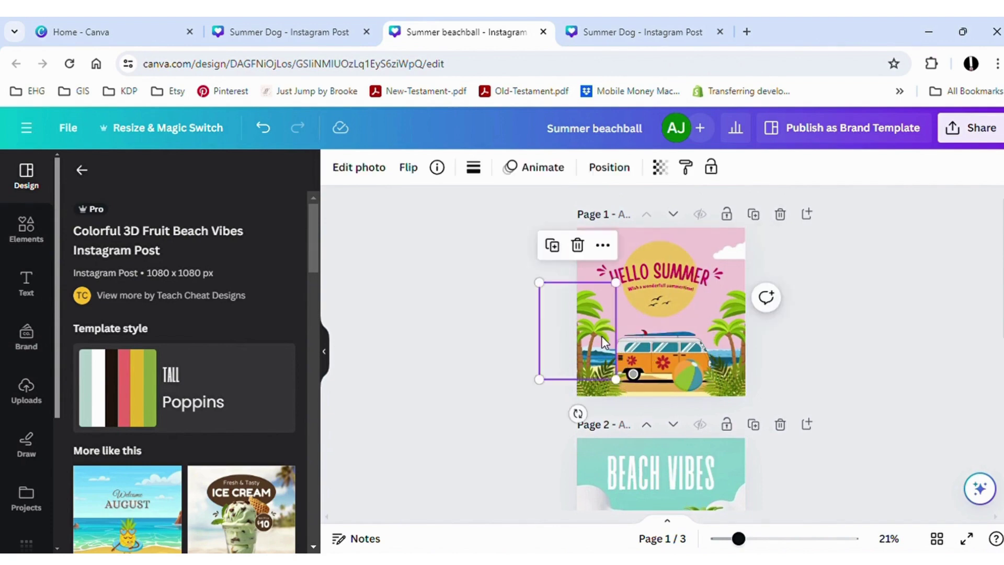
{"action": "left_click", "coordinate": [610, 168]}
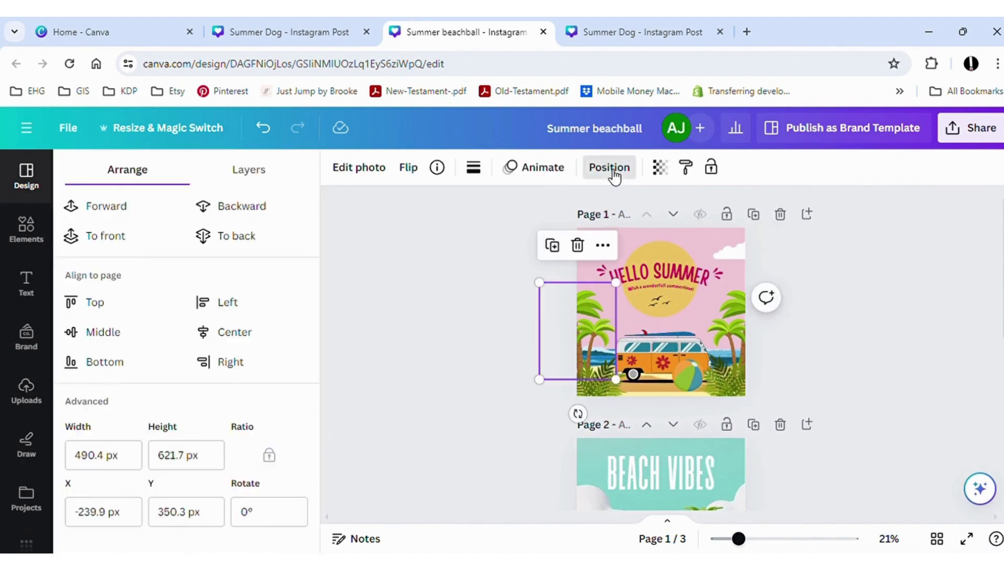
{"action": "left_click", "coordinate": [258, 171]}
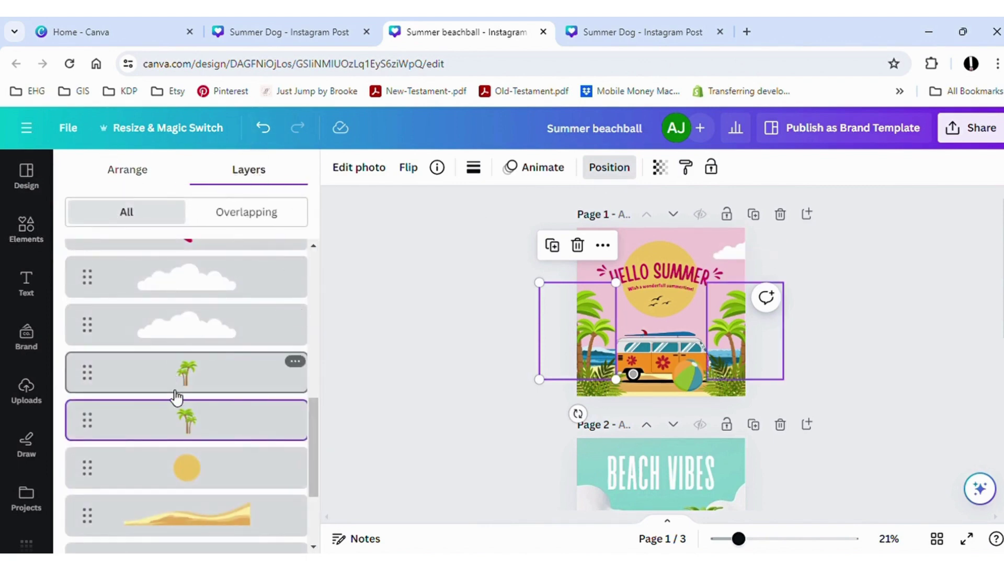
{"action": "scroll", "coordinate": [178, 395], "scroll_direction": "down", "scroll_amount": 2}
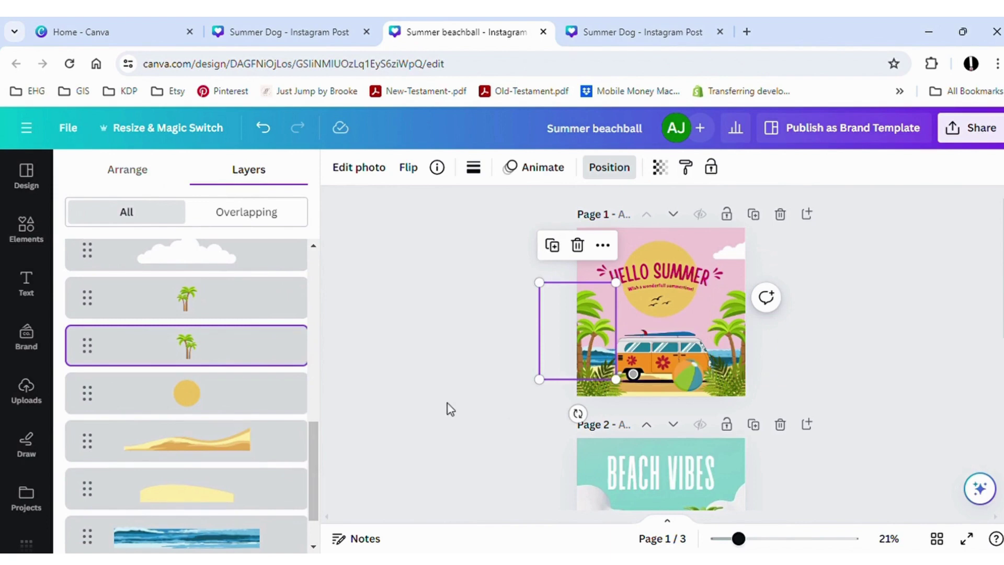
{"action": "left_click", "coordinate": [446, 408]}
{"action": "scroll", "coordinate": [666, 419], "scroll_direction": "down", "scroll_amount": 3}
{"action": "scroll", "coordinate": [667, 419], "scroll_direction": "down", "scroll_amount": 1}
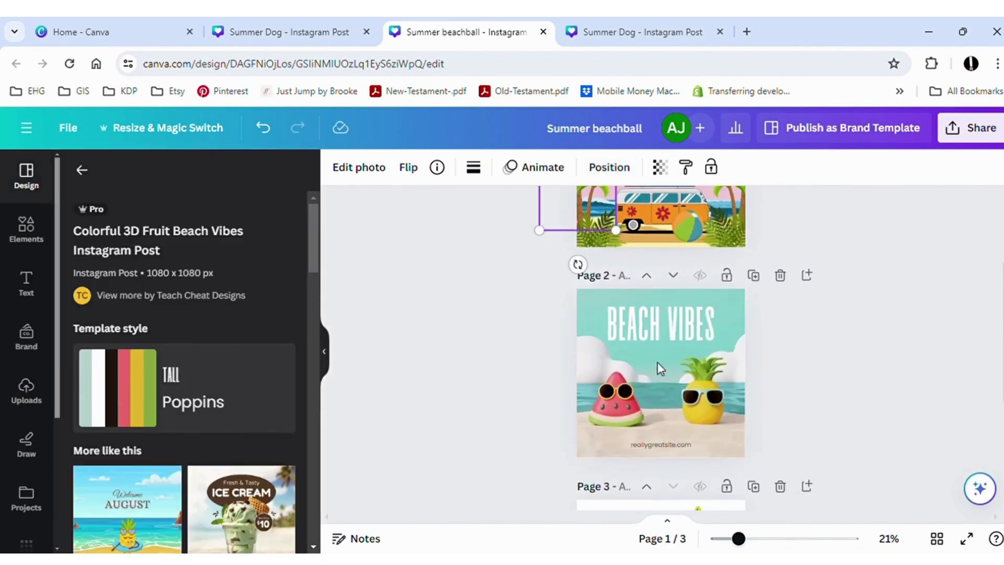
Replace page 2's background image with pink #F16C70 sampled from the watermelon, and darken the colour to #641113
{"action": "left_click", "coordinate": [667, 338]}
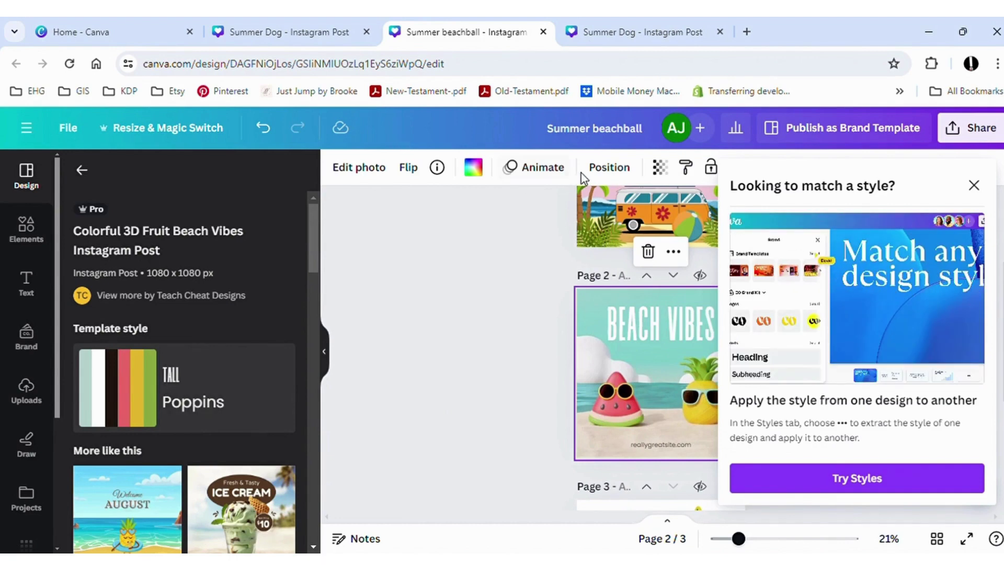
{"action": "left_click", "coordinate": [585, 170]}
{"action": "left_click", "coordinate": [554, 377]}
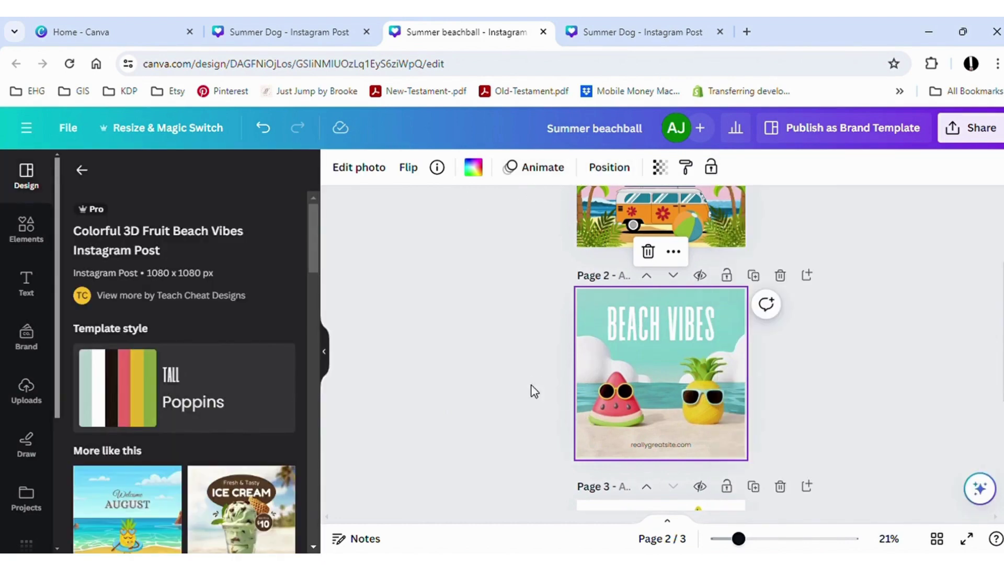
{"action": "left_click", "coordinate": [473, 168]}
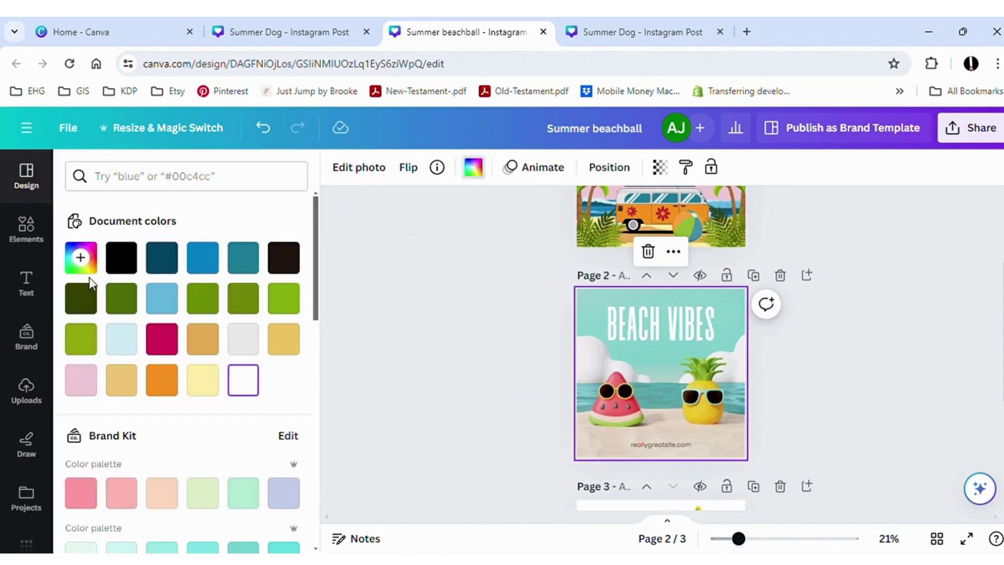
{"action": "left_click", "coordinate": [80, 258]}
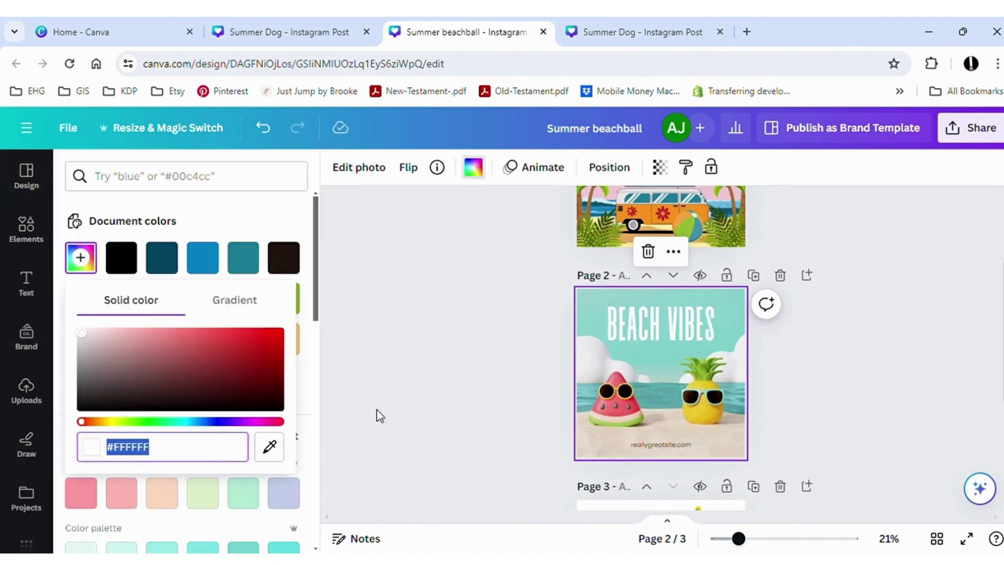
{"action": "left_click", "coordinate": [269, 446]}
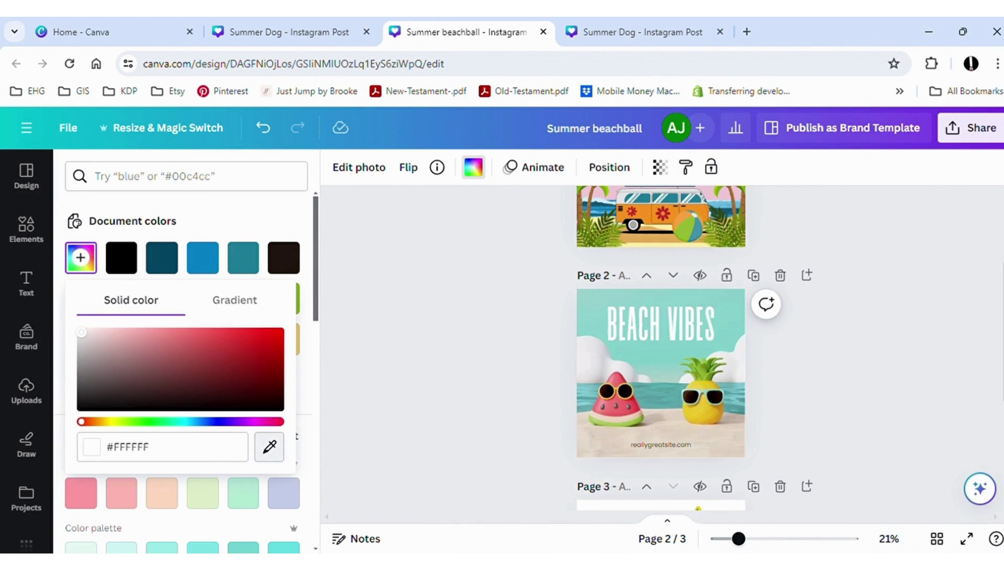
{"action": "left_click", "coordinate": [620, 413]}
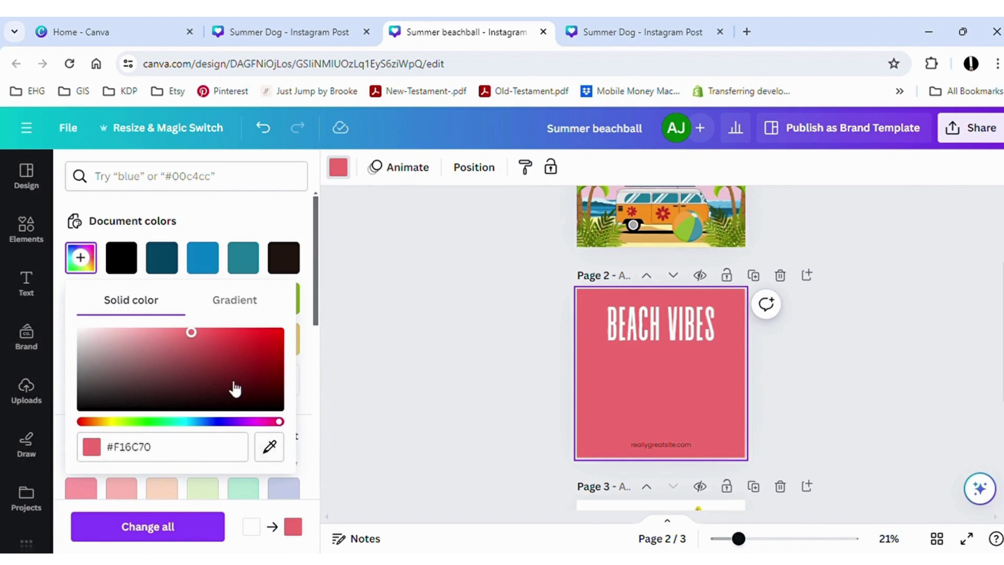
{"action": "left_click_drag", "start_coordinate": [198, 338], "coordinate": [267, 368]}
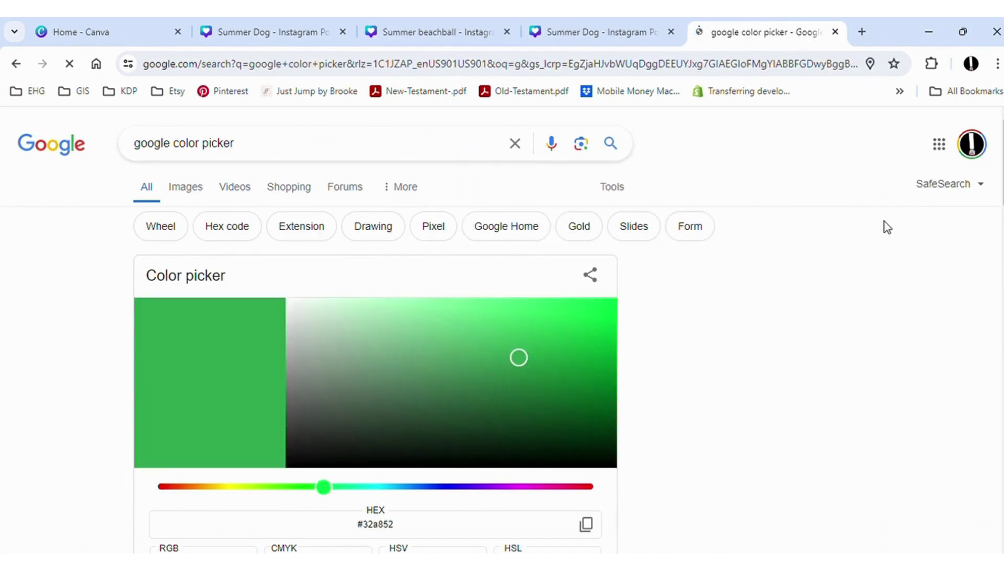
Copy the hex code of green #1A692E from Google's color picker and return to the Summer beachball design
{"action": "scroll", "coordinate": [802, 318], "scroll_direction": "down", "scroll_amount": 1}
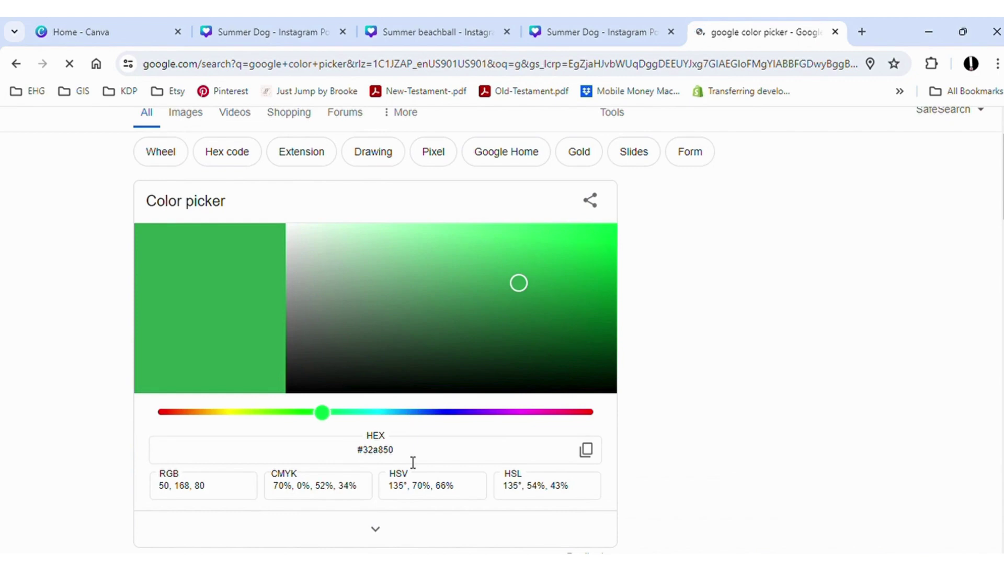
{"action": "left_click", "coordinate": [596, 451]}
{"action": "left_click", "coordinate": [343, 32]}
{"action": "left_click", "coordinate": [413, 32]}
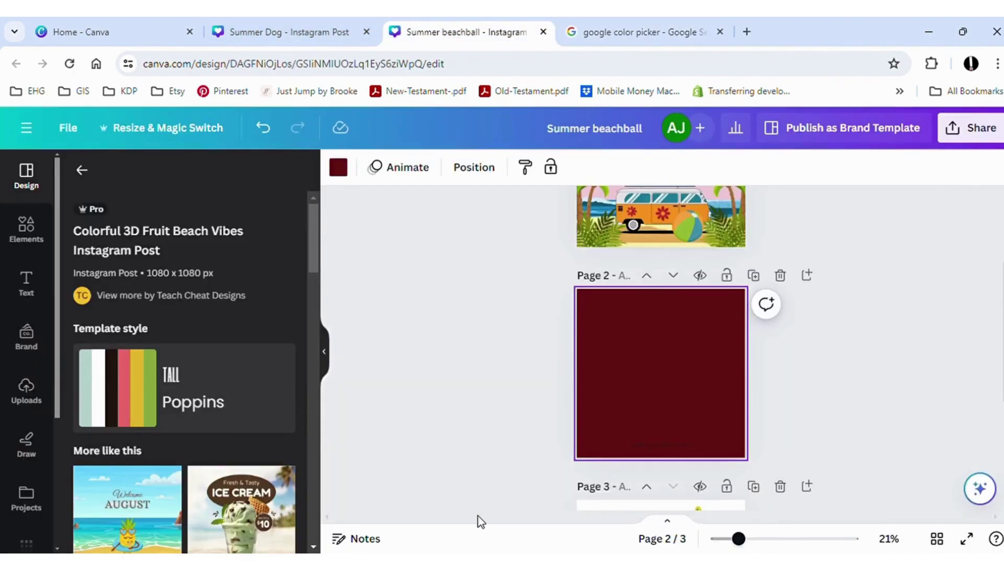
Set page 2's background colour to the copied green #1A692E
{"action": "left_click", "coordinate": [338, 167]}
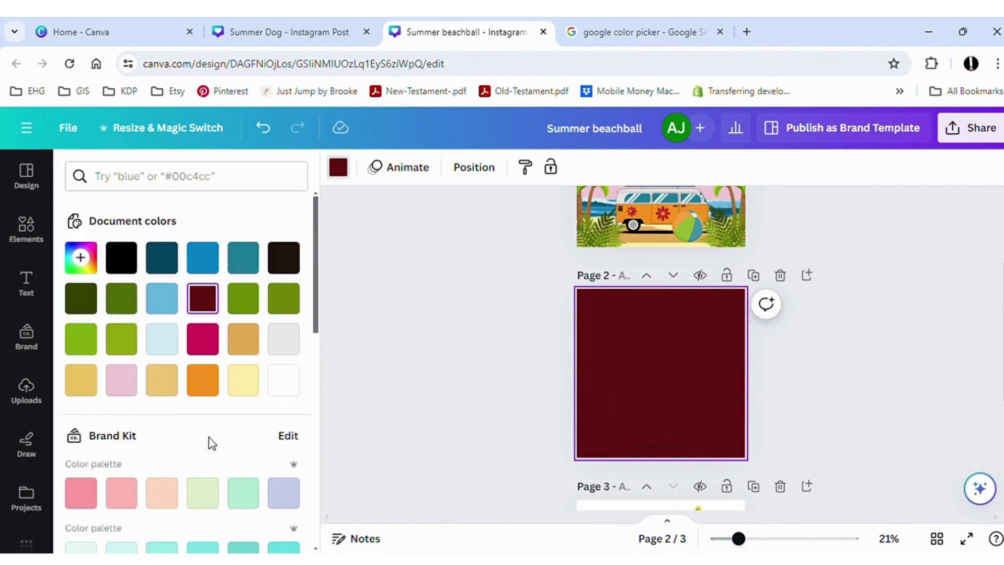
{"action": "left_click", "coordinate": [89, 264]}
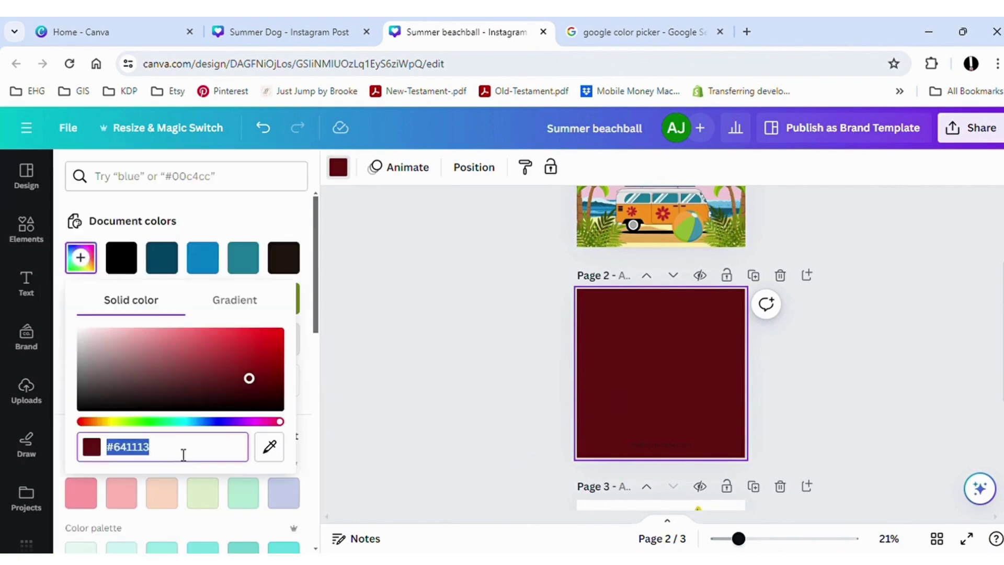
{"action": "key", "text": "ctrl+v"}
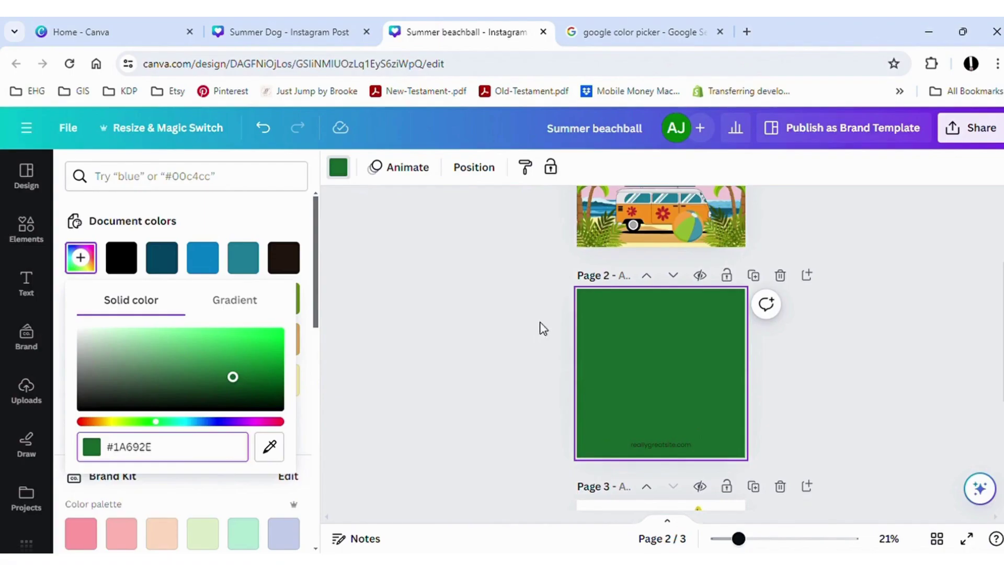
Select the HELLO SUMMER heading on page 1 and zoom the design in to 37%
{"action": "scroll", "coordinate": [575, 314], "scroll_direction": "up", "scroll_amount": 5}
{"action": "left_click", "coordinate": [631, 284]}
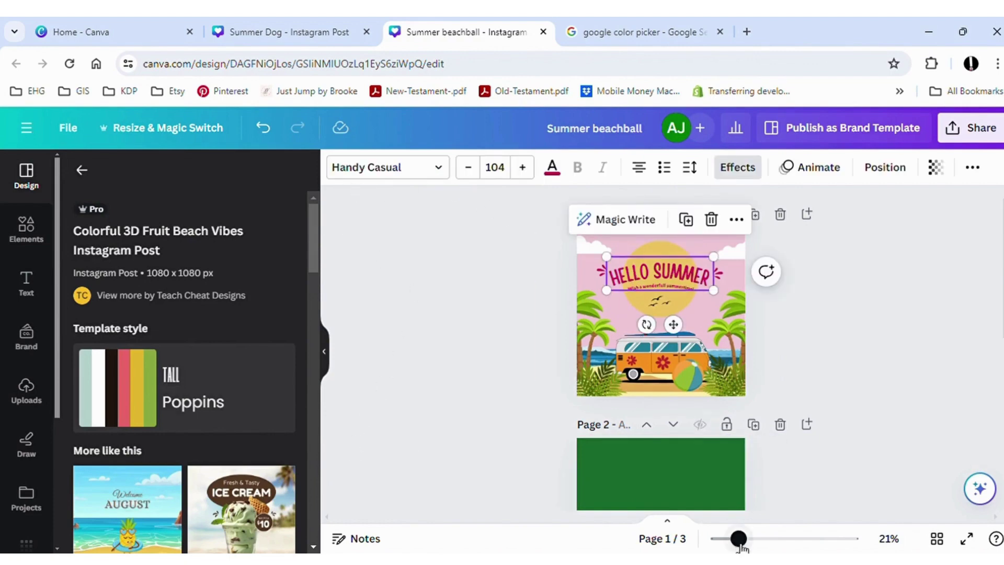
{"action": "left_click_drag", "start_coordinate": [739, 539], "coordinate": [760, 539]}
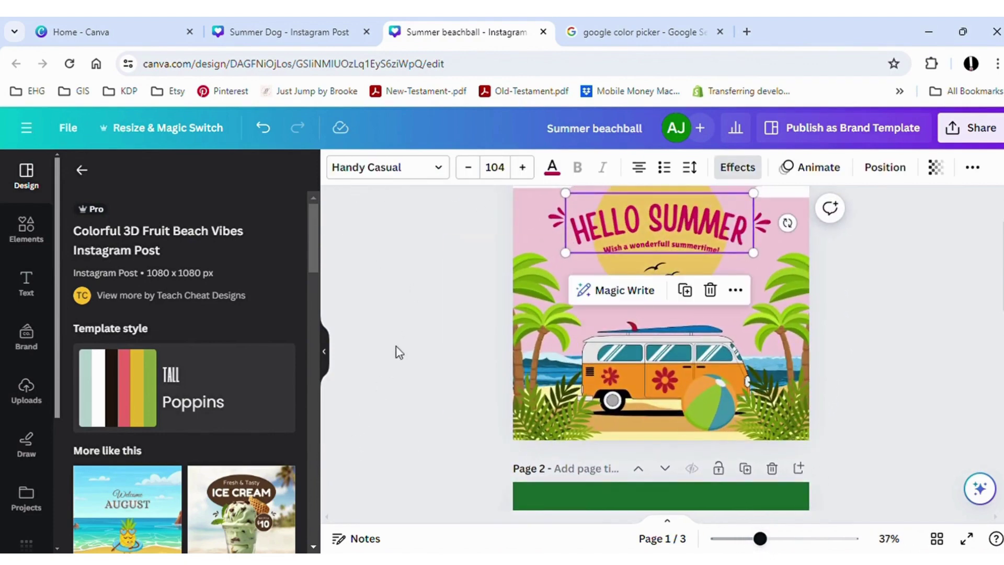
Recolour page 1's HELLO SUMMER heading with teal #1F7F99 sampled from the van's window using the eyedropper
{"action": "scroll", "coordinate": [448, 318], "scroll_direction": "up", "scroll_amount": 2}
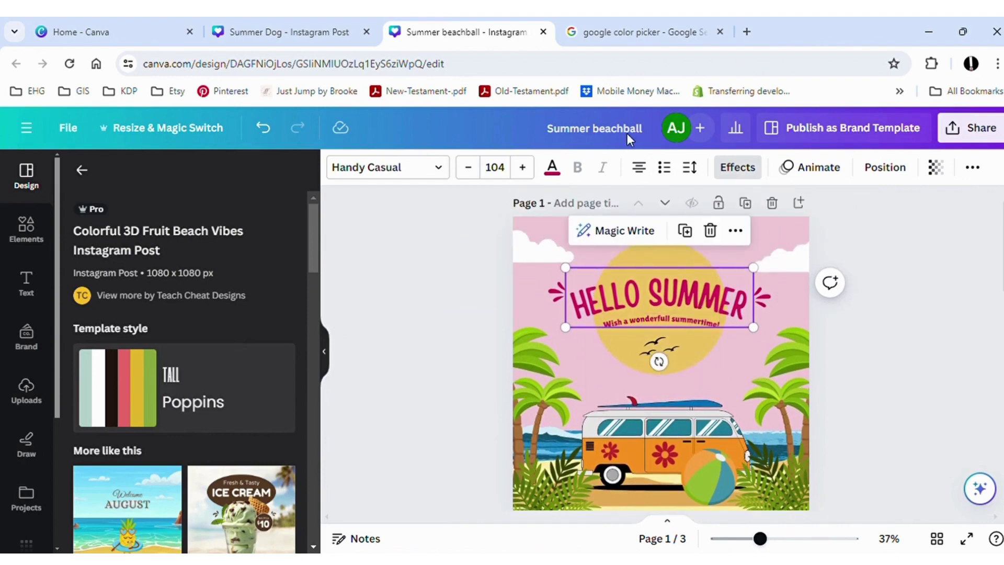
{"action": "left_click", "coordinate": [564, 176]}
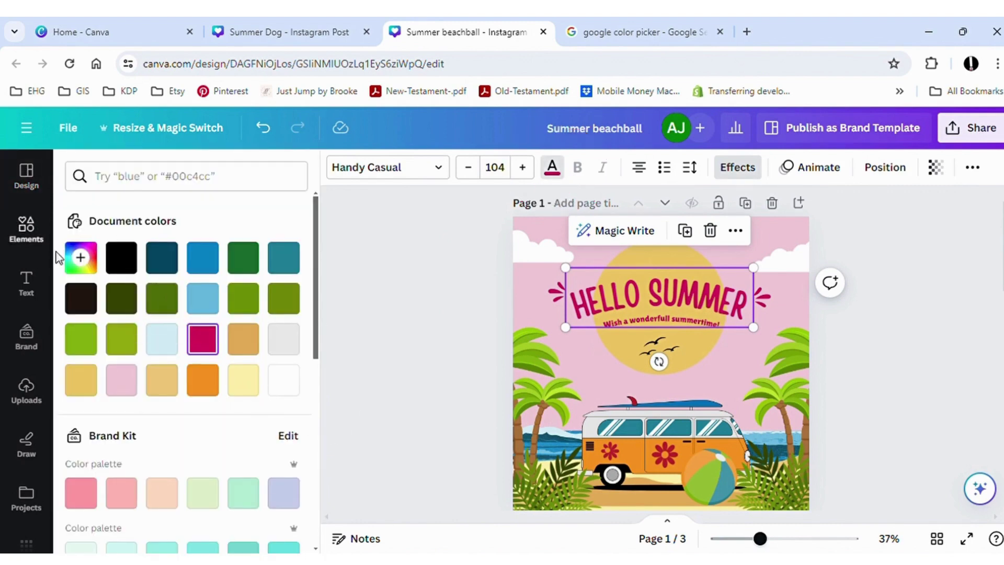
{"action": "left_click", "coordinate": [79, 259]}
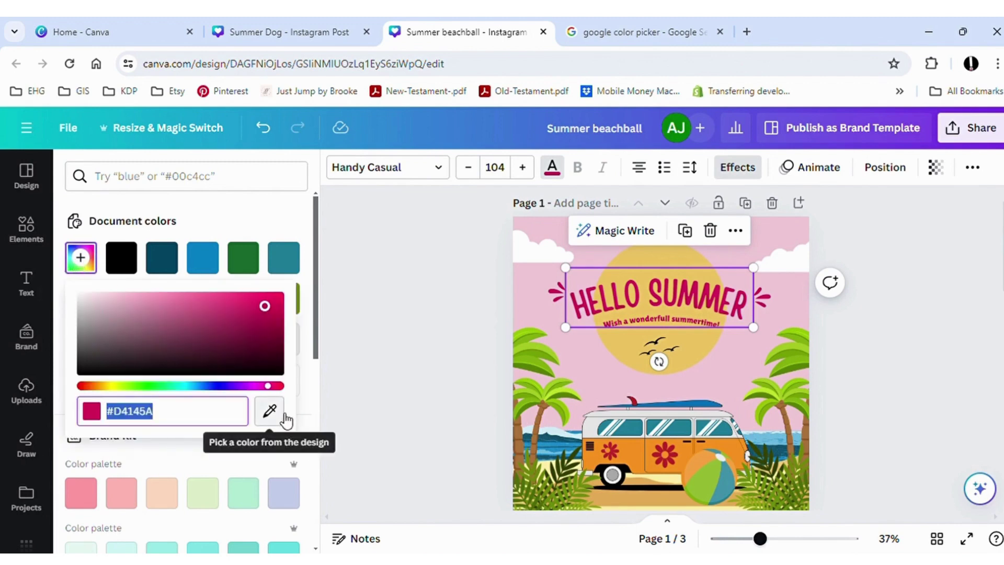
{"action": "left_click", "coordinate": [283, 416]}
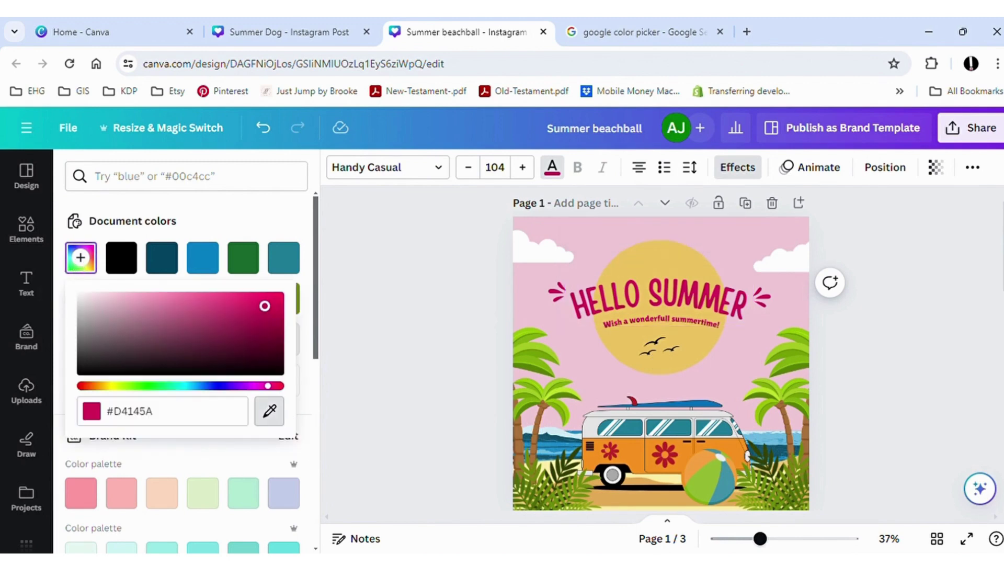
{"action": "left_click", "coordinate": [643, 429]}
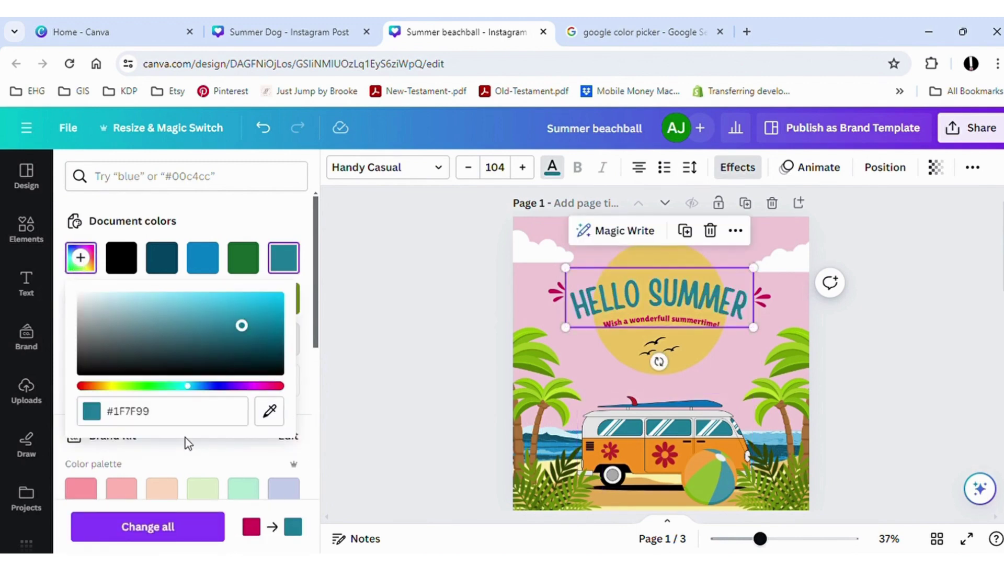
Sample green #74A106 from the palm leaves for the HELLO SUMMER heading and deselect the text
{"action": "left_click", "coordinate": [270, 411]}
{"action": "left_click", "coordinate": [512, 354]}
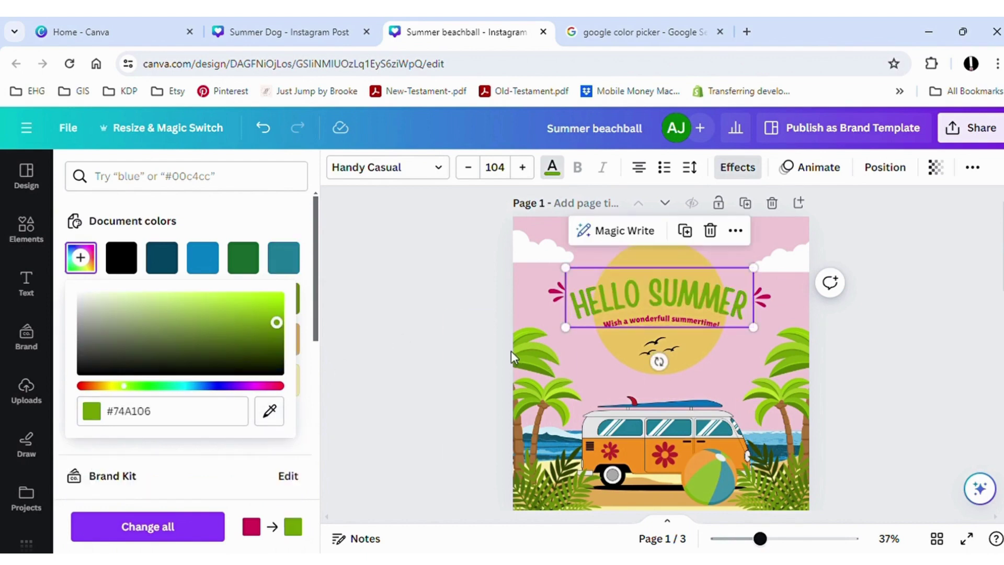
{"action": "left_click", "coordinate": [432, 357]}
{"action": "left_click", "coordinate": [432, 358]}
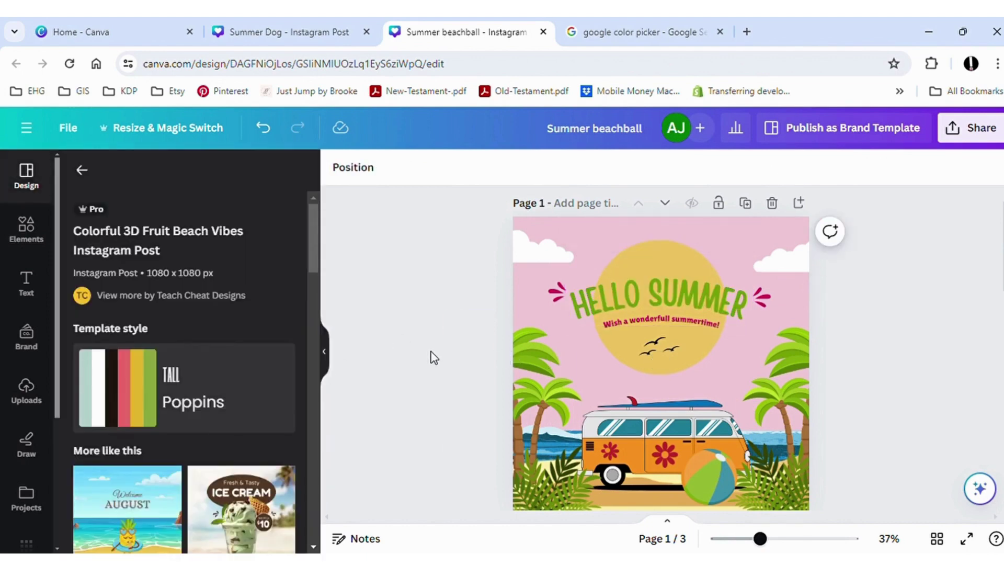
Try tan as page 1's background colour, and replace it with the light blue document colour #d0ecf6
{"action": "left_click", "coordinate": [489, 356]}
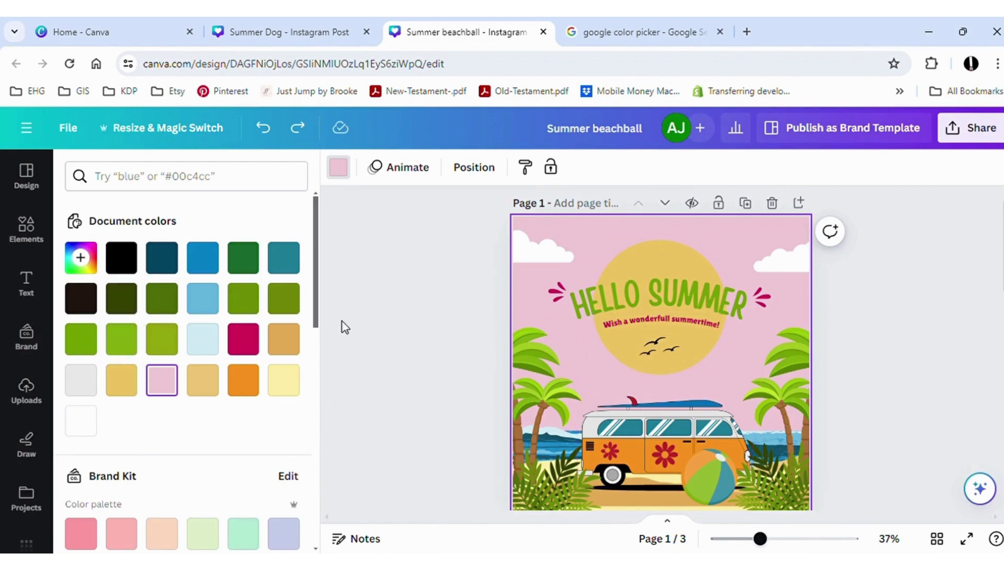
{"action": "left_click", "coordinate": [283, 340]}
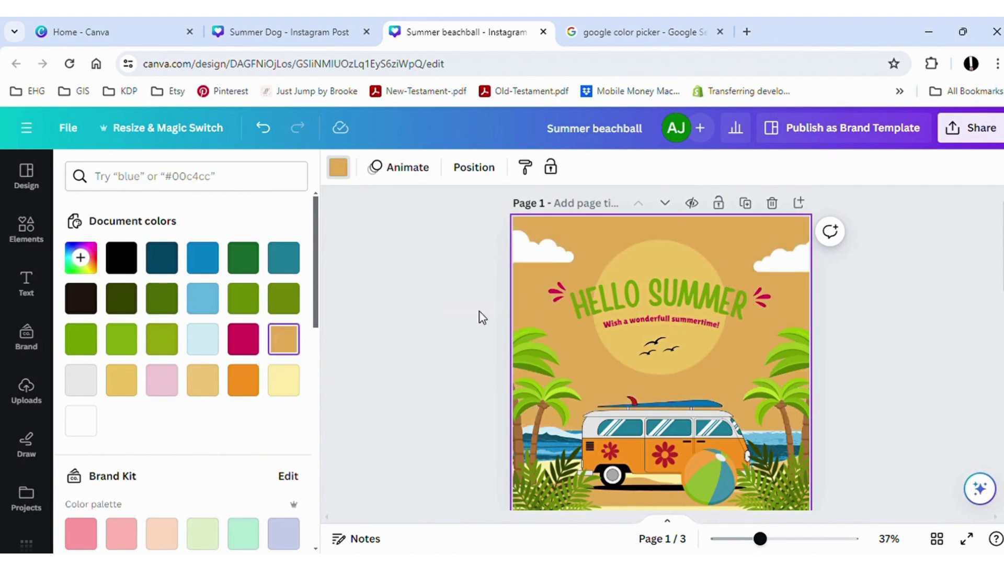
{"action": "left_click", "coordinate": [209, 345]}
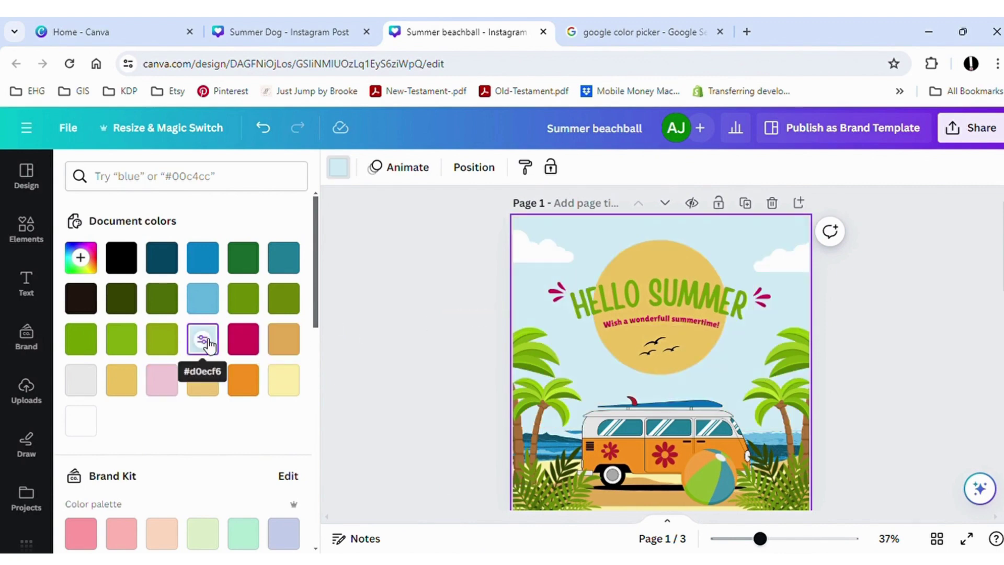
Try light blue #63b6df on the HELLO SUMMER heading, and set it to the dark blue document colour #024762
{"action": "left_click", "coordinate": [682, 296]}
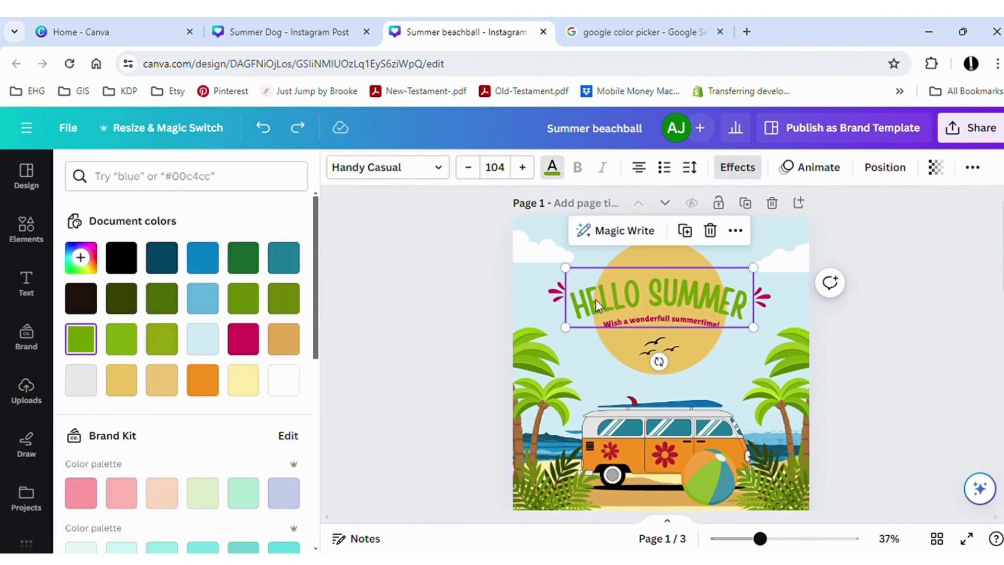
{"action": "left_click", "coordinate": [194, 306]}
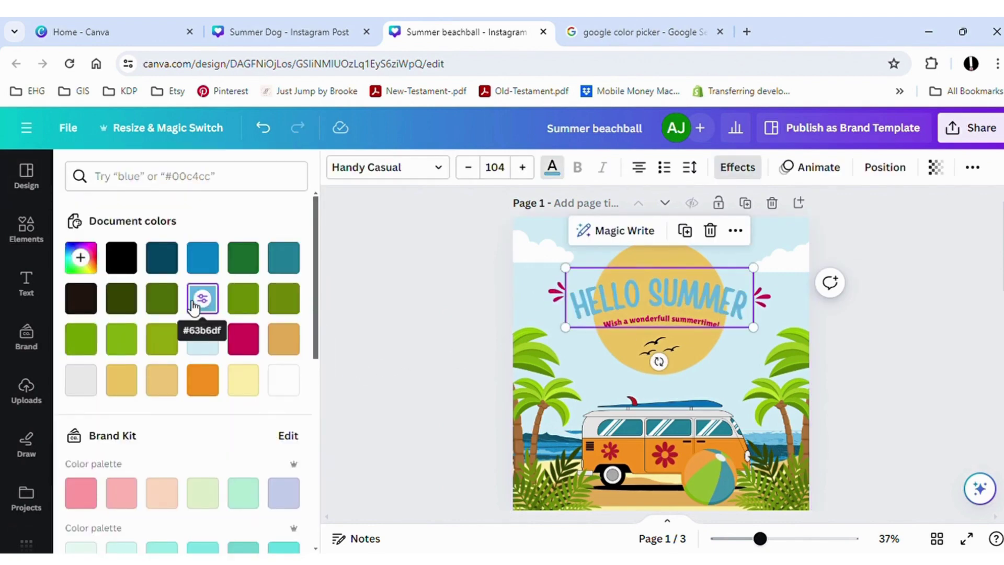
{"action": "left_click", "coordinate": [162, 258]}
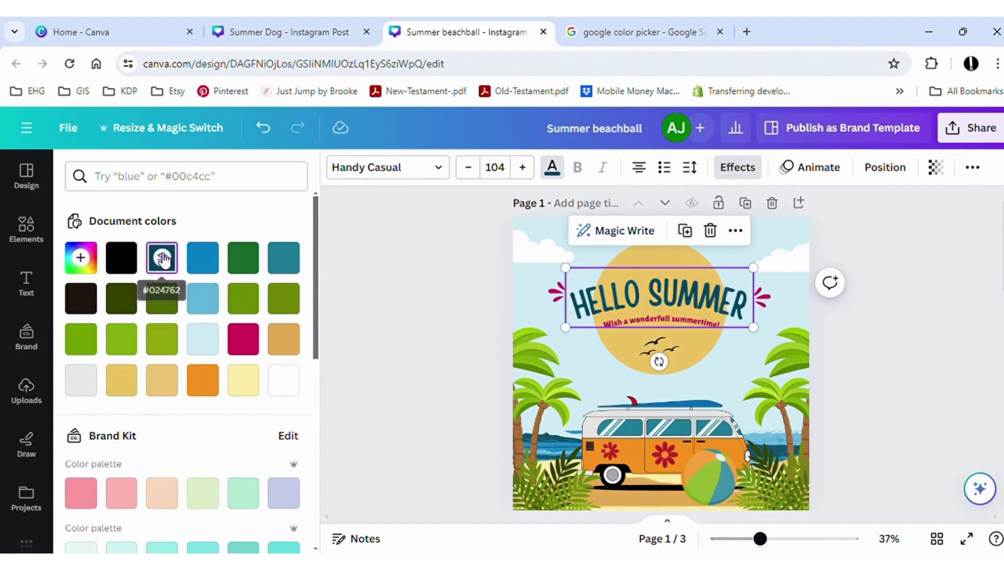
Set the "Wish a wonderfull summertime!" line under the heading to the black document colour and deselect it
{"action": "left_click", "coordinate": [614, 324]}
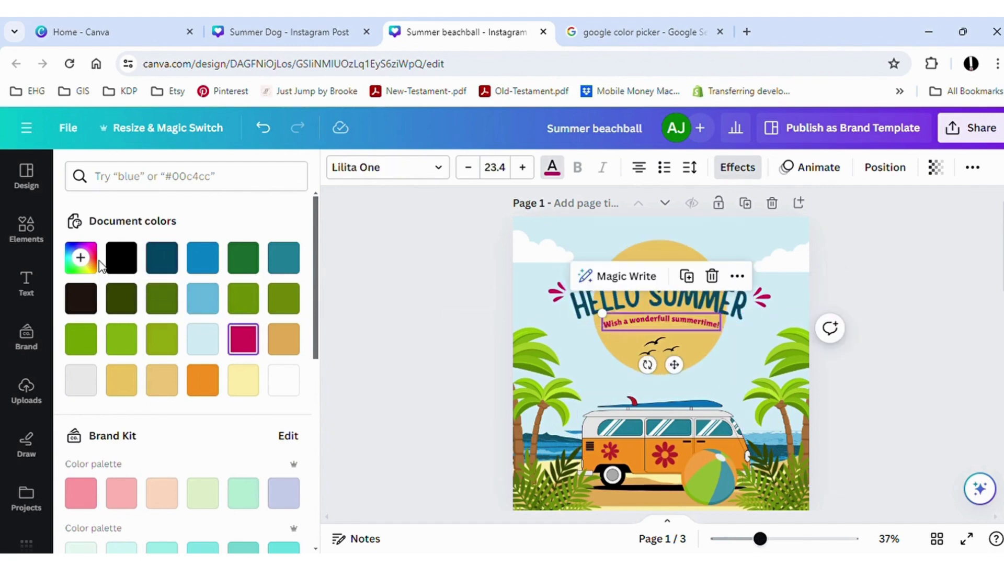
{"action": "left_click", "coordinate": [121, 257]}
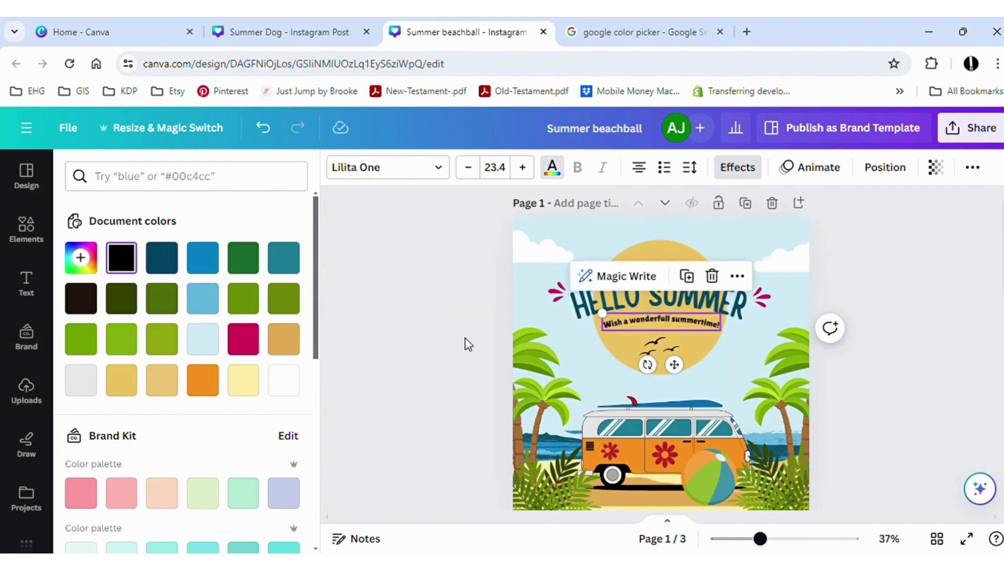
{"action": "left_click", "coordinate": [384, 293]}
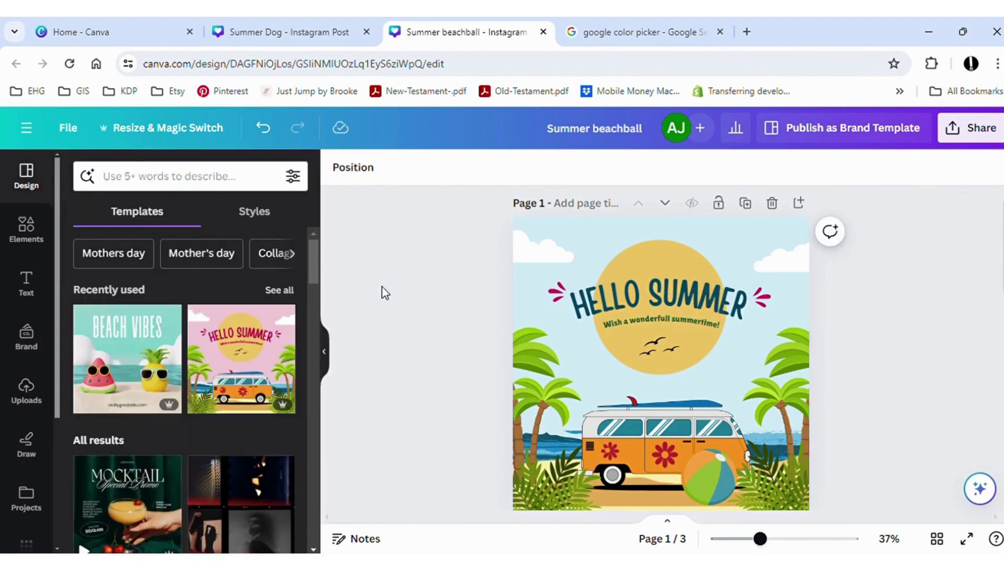